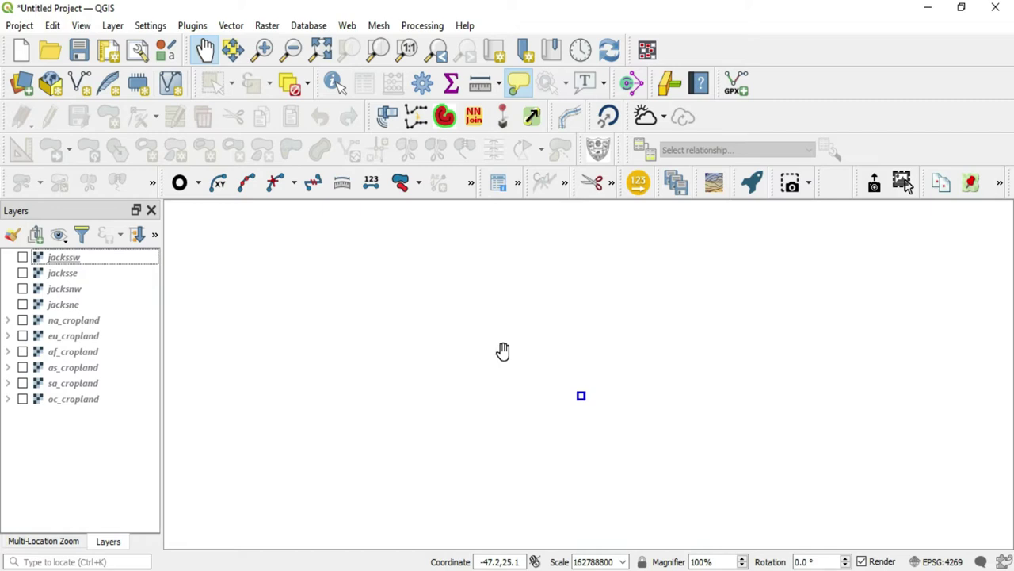
- Switch on the four jacks tiles: jackssw, jacksse, jacksnw and jacksne
{"action": "left_click", "coordinate": [23, 256]}
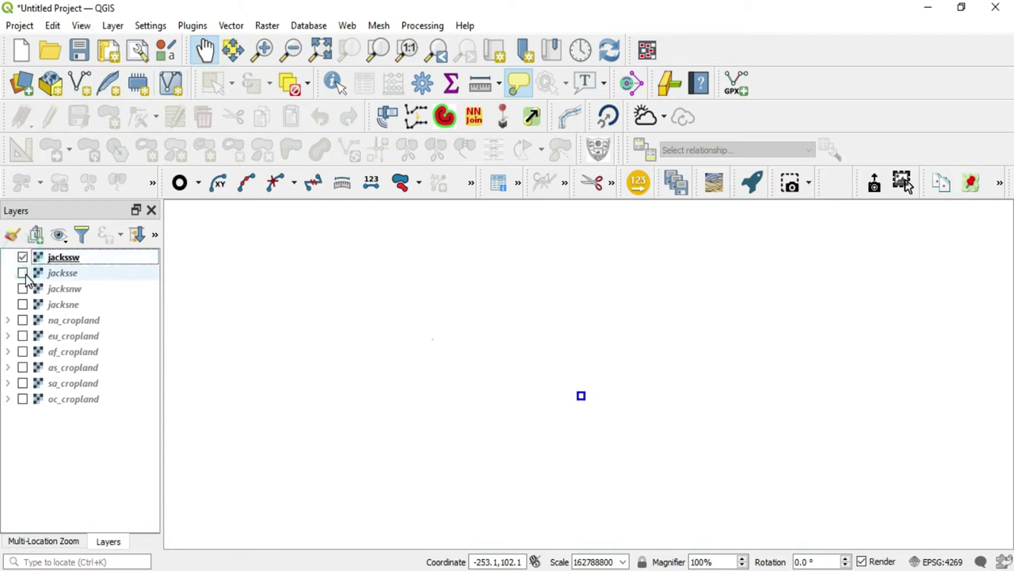
{"action": "left_click", "coordinate": [23, 272]}
{"action": "left_click", "coordinate": [22, 289]}
{"action": "left_click", "coordinate": [22, 304]}
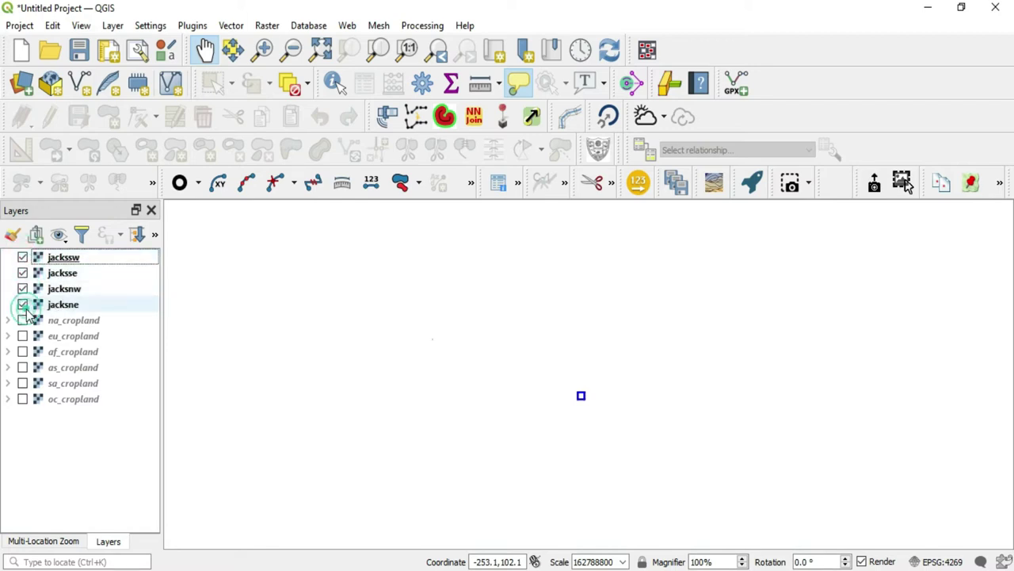
- Zoom the map to the jackssw layer and pan across the tiles
{"action": "right_click", "coordinate": [75, 260]}
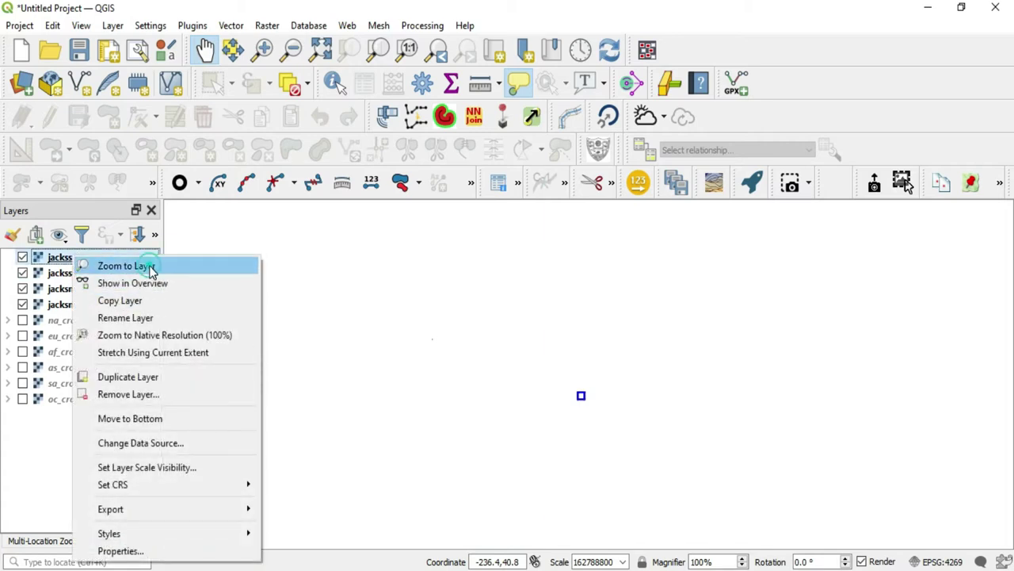
{"action": "left_click", "coordinate": [150, 266]}
{"action": "left_click_drag", "start_coordinate": [190, 285], "coordinate": [652, 385]}
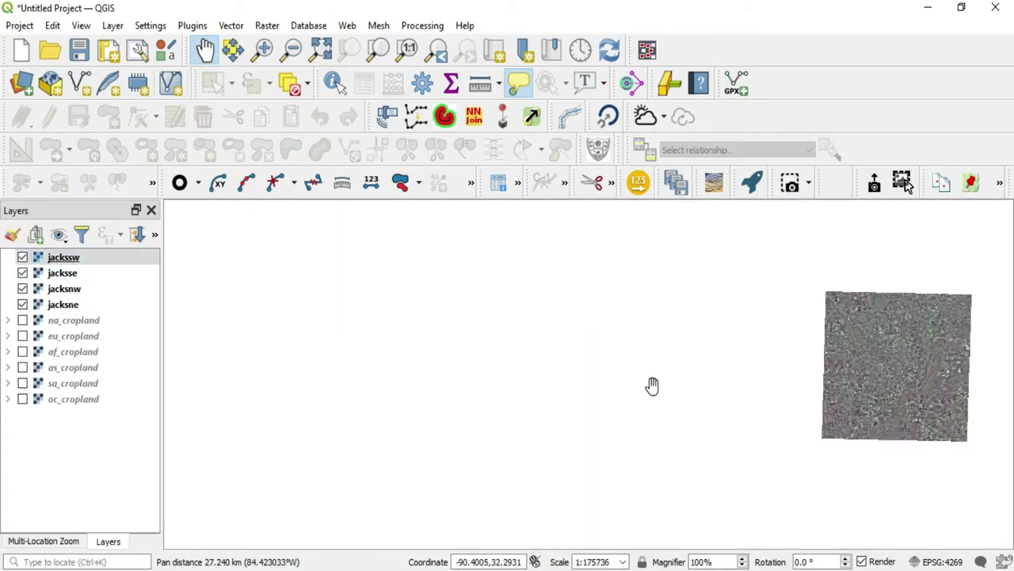
- Hide all four jacks tiles, then show them again to complete the square
{"action": "left_click", "coordinate": [22, 305]}
{"action": "left_click", "coordinate": [23, 289]}
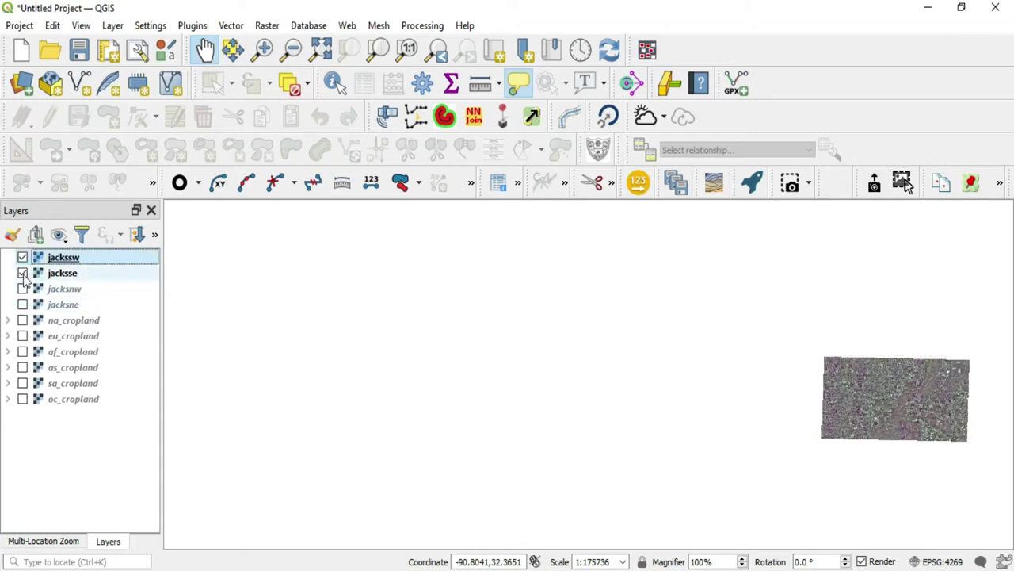
{"action": "left_click", "coordinate": [23, 273]}
{"action": "left_click", "coordinate": [24, 258]}
{"action": "left_click", "coordinate": [23, 257]}
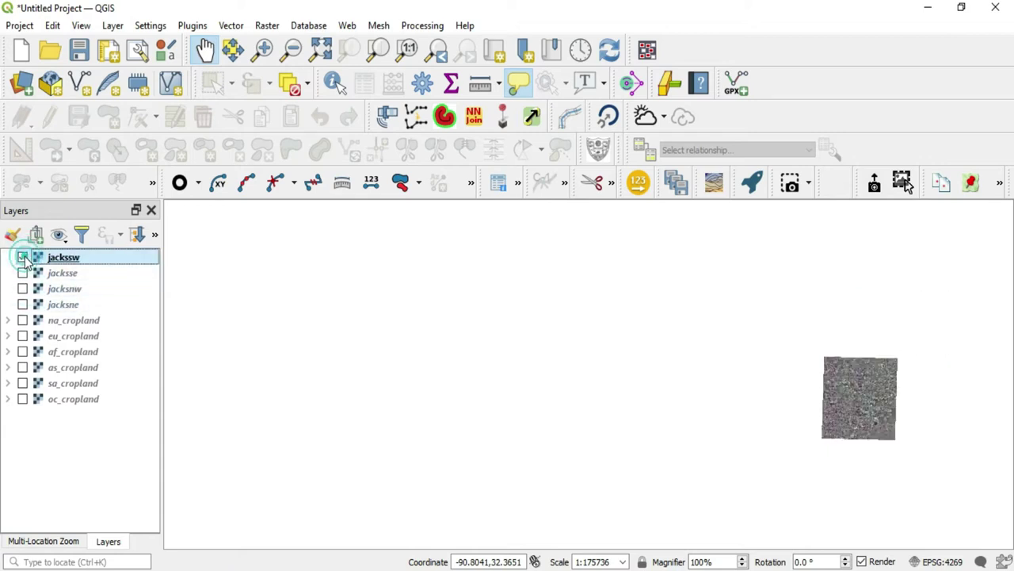
{"action": "left_click", "coordinate": [23, 272]}
{"action": "left_click", "coordinate": [23, 288]}
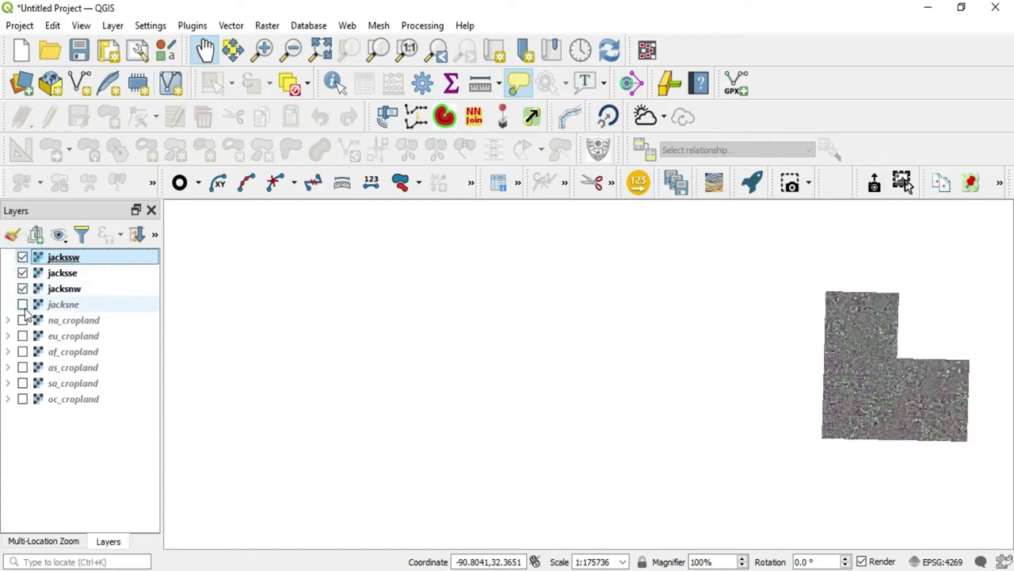
{"action": "left_click", "coordinate": [23, 305]}
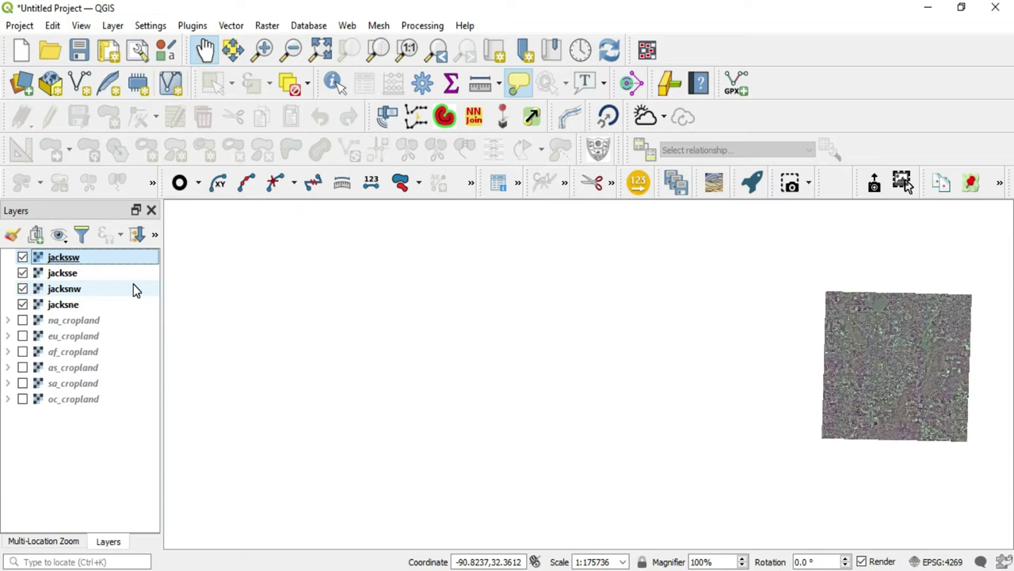
- Launch Build Virtual Raster from Raster > Miscellaneous and nudge its window higher
{"action": "left_click", "coordinate": [267, 25]}
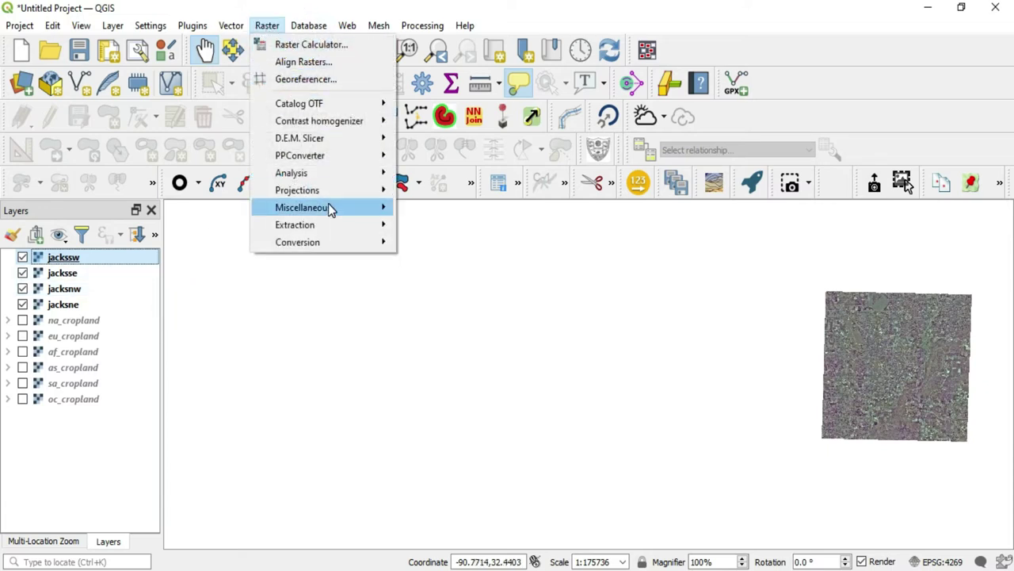
{"action": "mouse_move", "coordinate": [331, 208]}
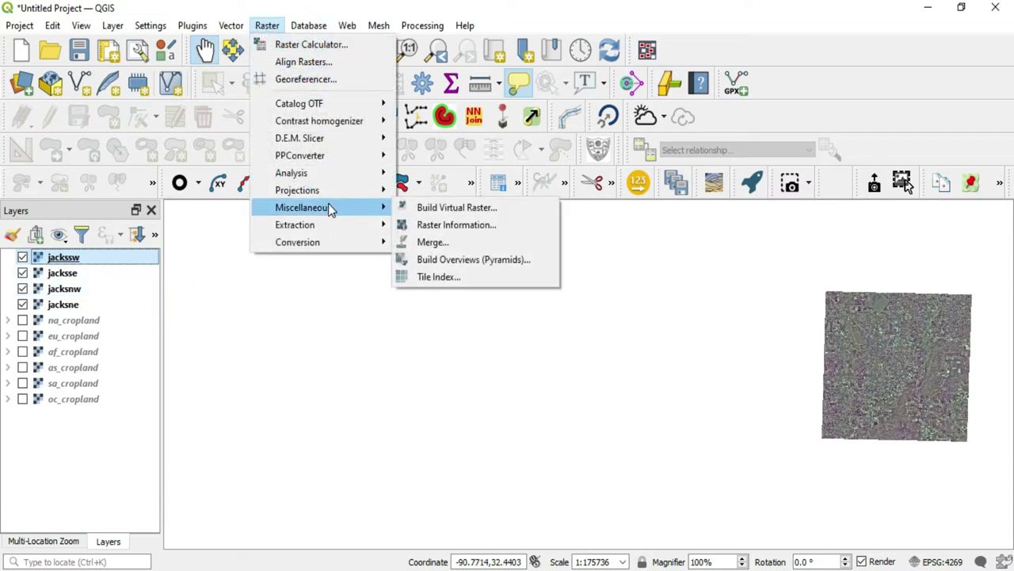
{"action": "left_click", "coordinate": [453, 207]}
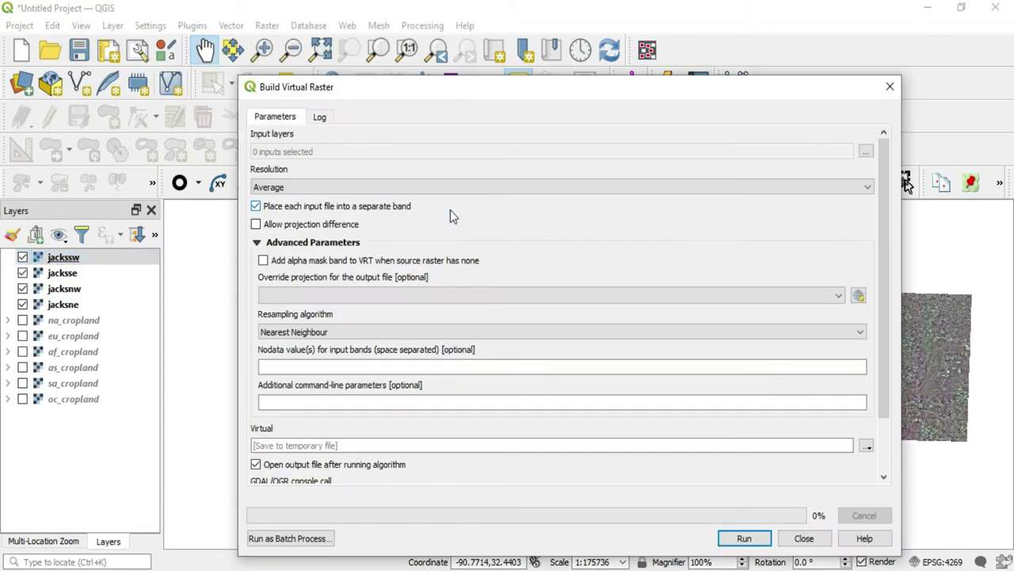
{"action": "left_click_drag", "start_coordinate": [571, 94], "coordinate": [579, 54]}
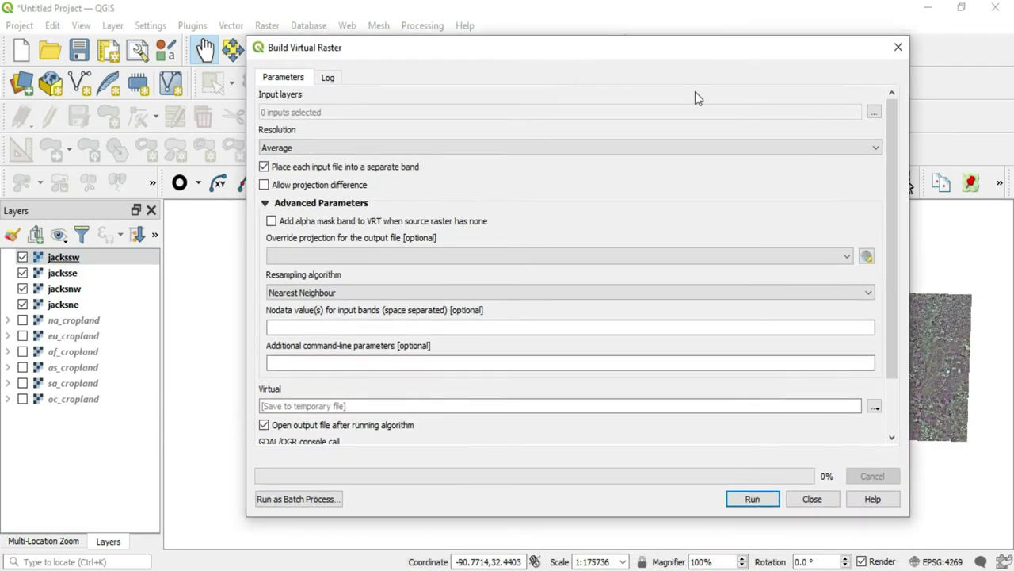
{"action": "mouse_move", "coordinate": [895, 132]}
{"action": "left_mouse_down"}
{"action": "mouse_move", "coordinate": [896, 219]}
{"action": "mouse_move", "coordinate": [905, 127]}
{"action": "left_mouse_up"}
{"action": "left_click", "coordinate": [334, 152]}
{"action": "left_click", "coordinate": [334, 152]}
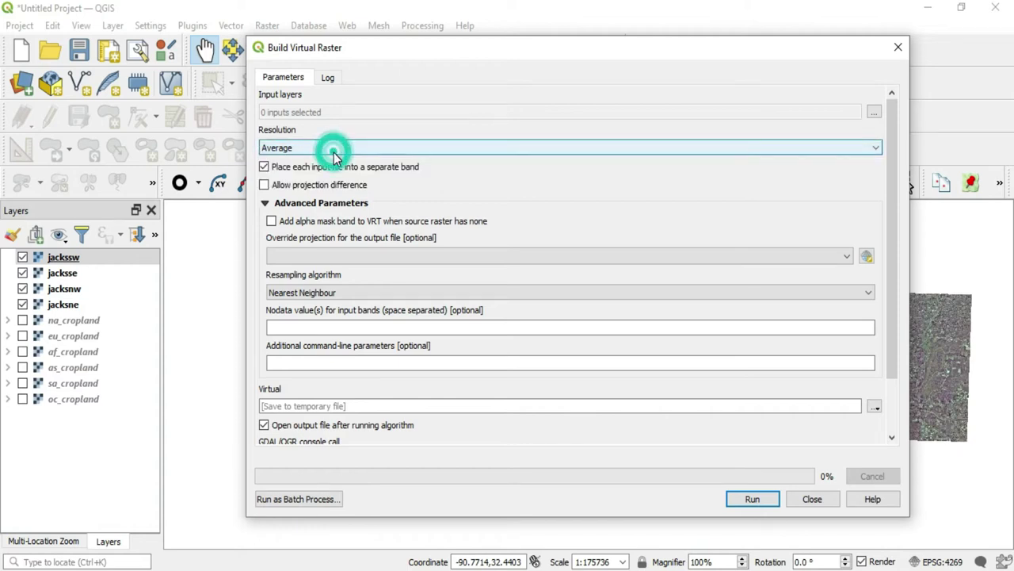
{"action": "left_click", "coordinate": [355, 149]}
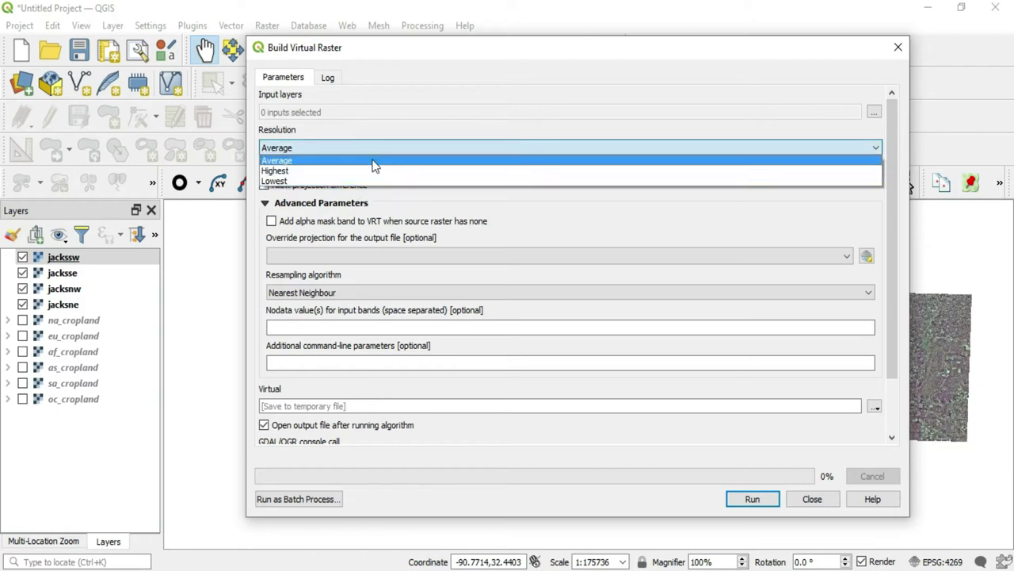
{"action": "left_click", "coordinate": [381, 147]}
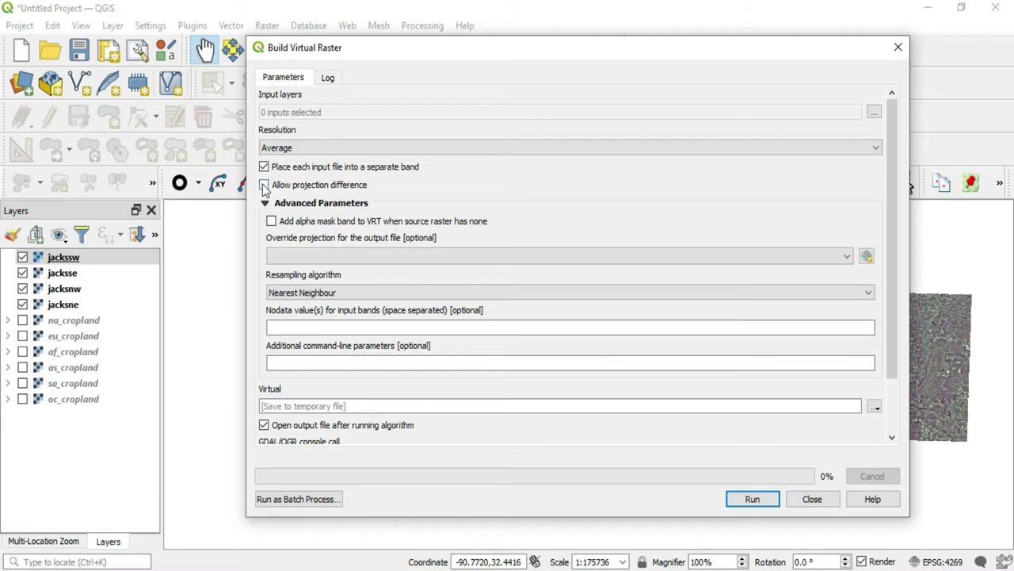
{"action": "left_click", "coordinate": [290, 187]}
{"action": "left_click", "coordinate": [264, 186]}
{"action": "left_click", "coordinate": [268, 204]}
{"action": "left_click", "coordinate": [268, 203]}
{"action": "left_click", "coordinate": [268, 204]}
{"action": "left_click", "coordinate": [268, 204]}
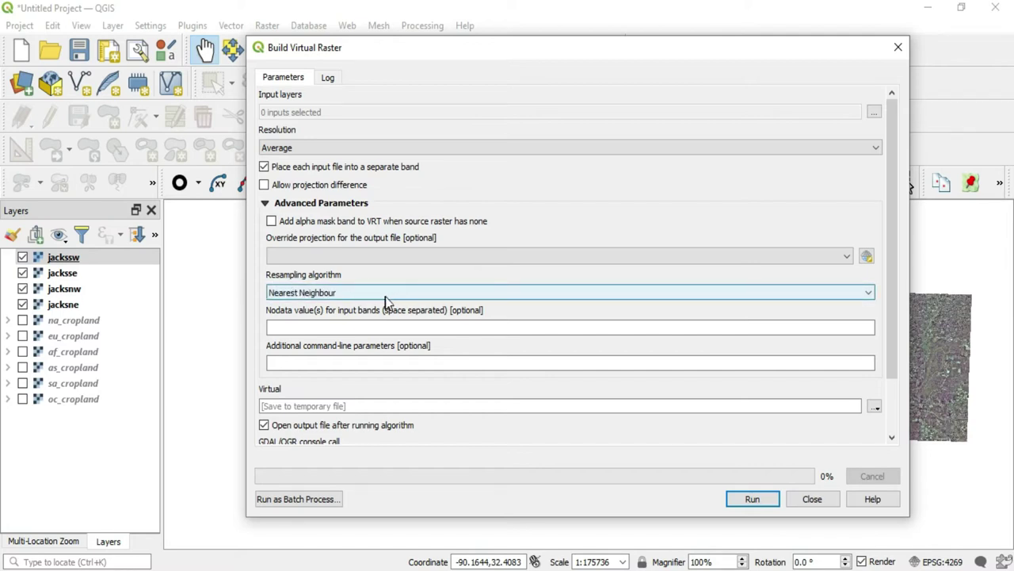
{"action": "left_click", "coordinate": [435, 297]}
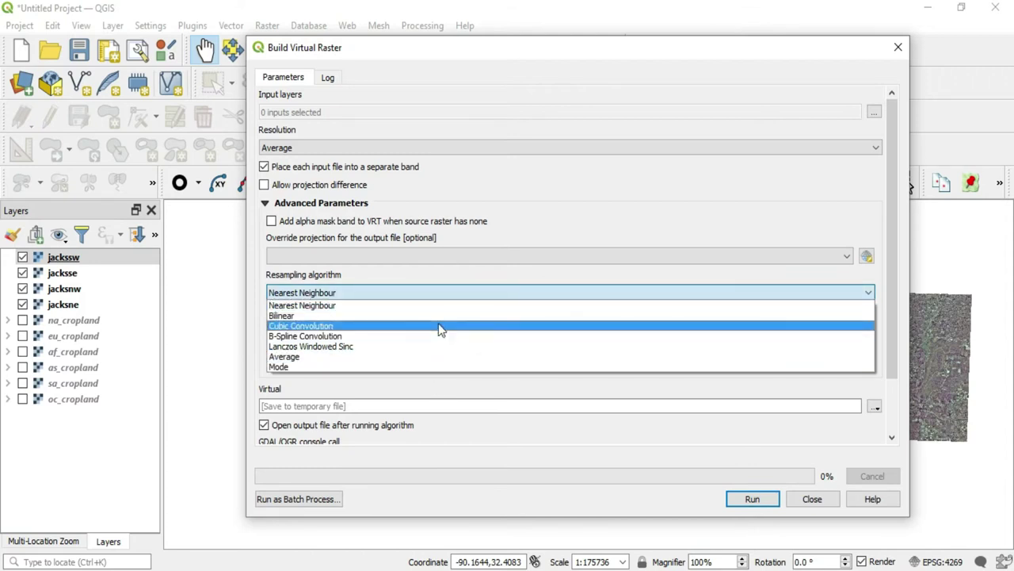
{"action": "left_click", "coordinate": [350, 293]}
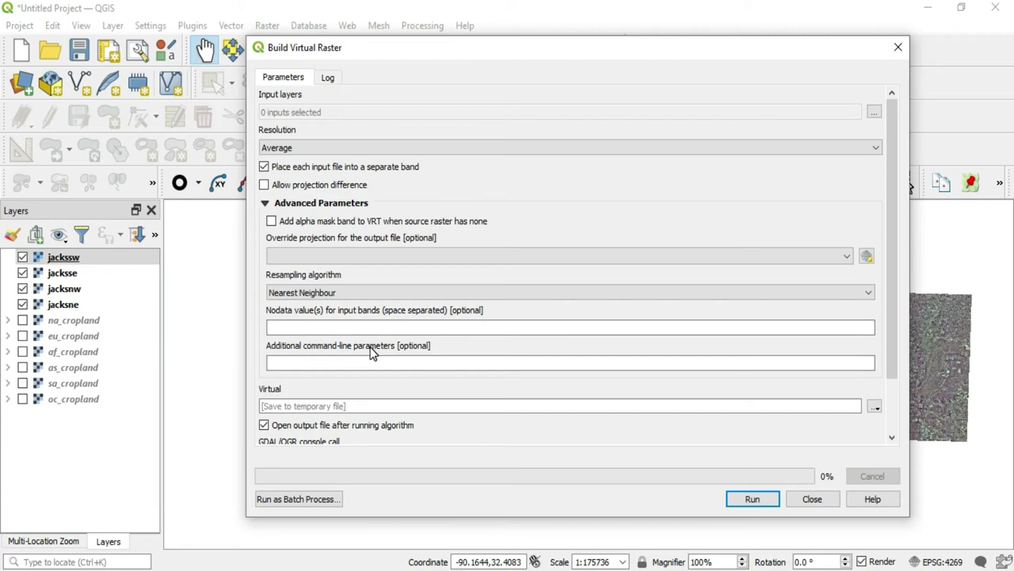
{"action": "left_click", "coordinate": [308, 363]}
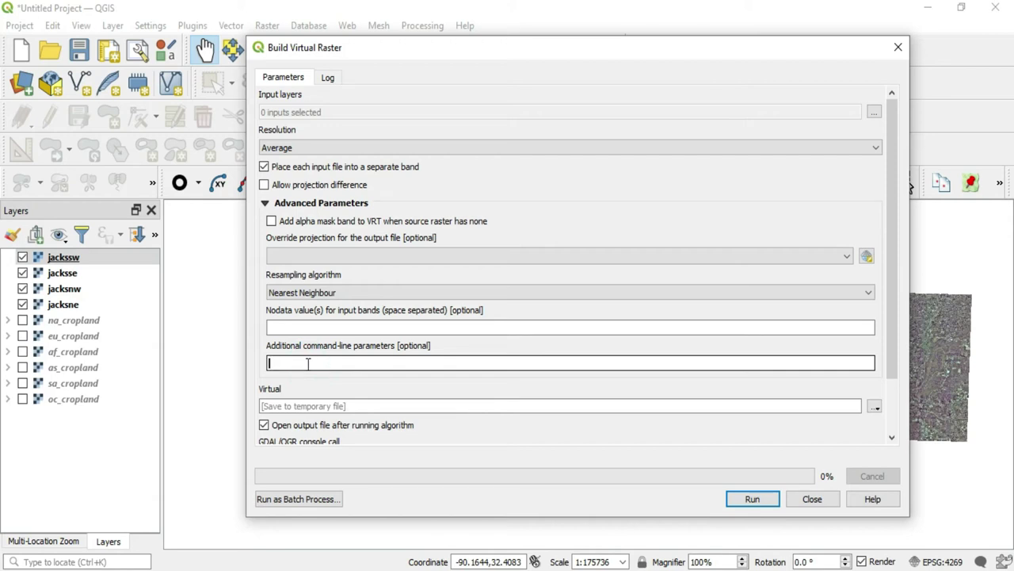
{"action": "scroll", "coordinate": [431, 367], "scroll_direction": "down", "scroll_amount": 2}
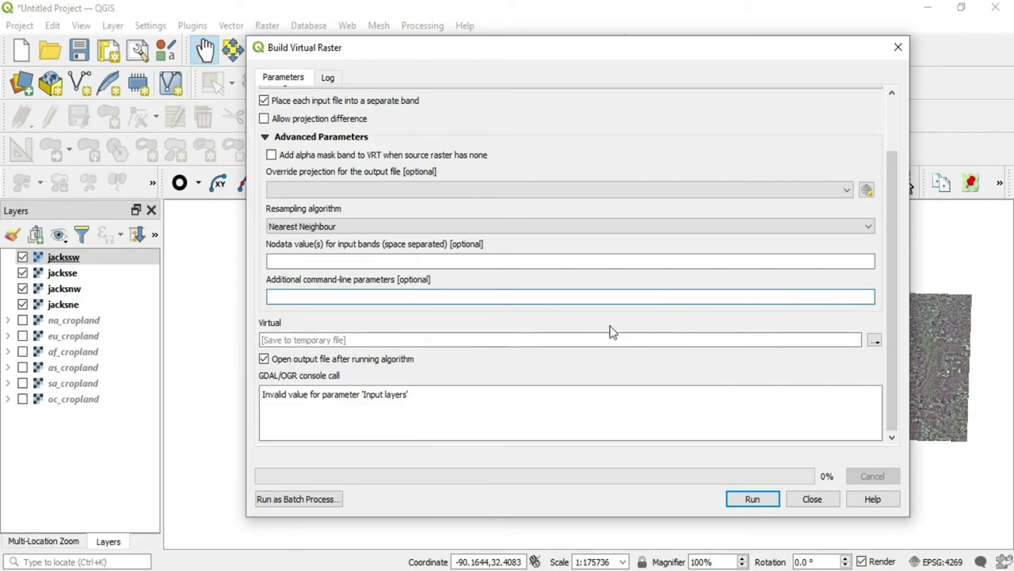
{"action": "left_click", "coordinate": [874, 340]}
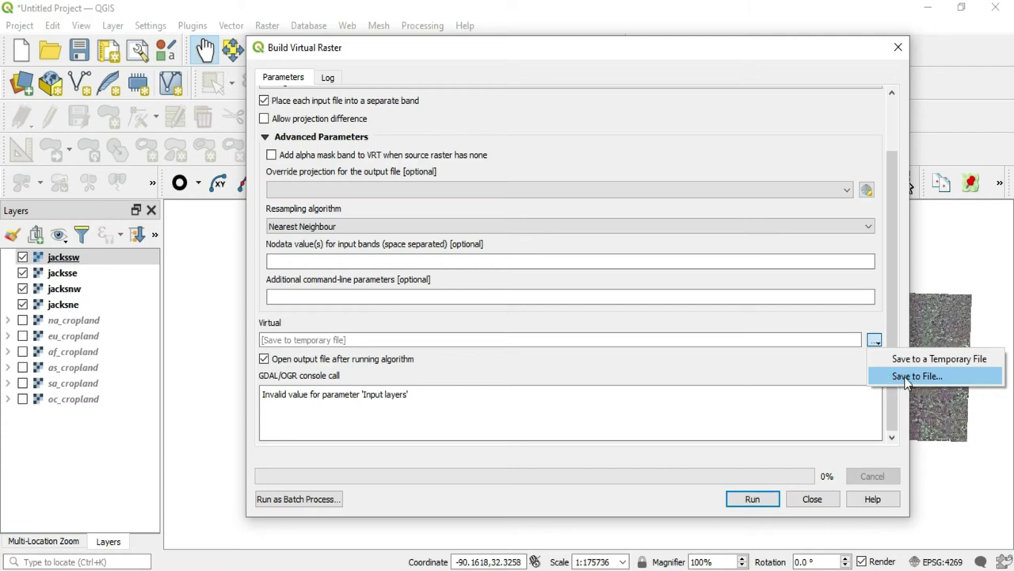
{"action": "left_click", "coordinate": [788, 380]}
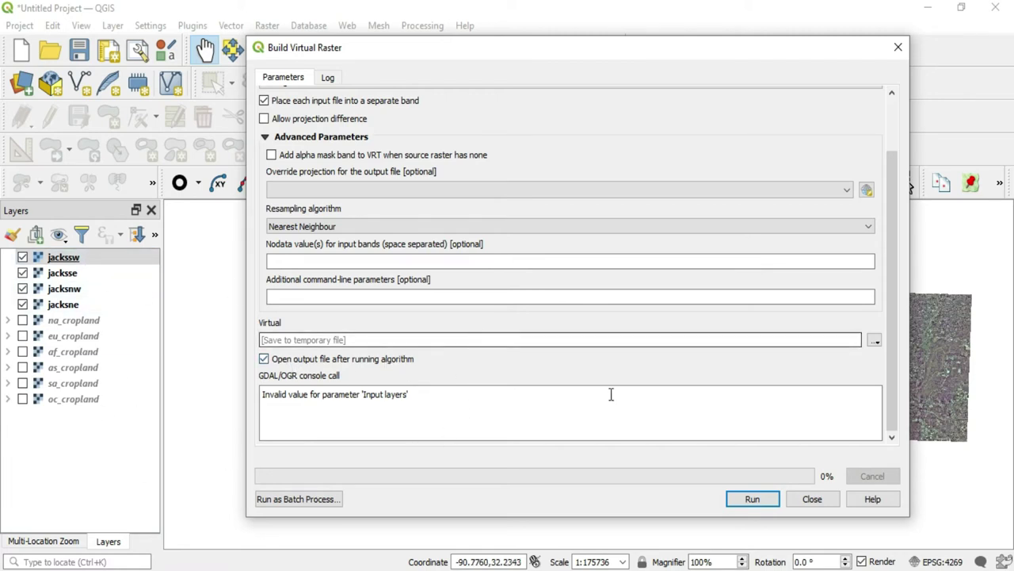
{"action": "scroll", "coordinate": [609, 375], "scroll_direction": "up", "scroll_amount": 1}
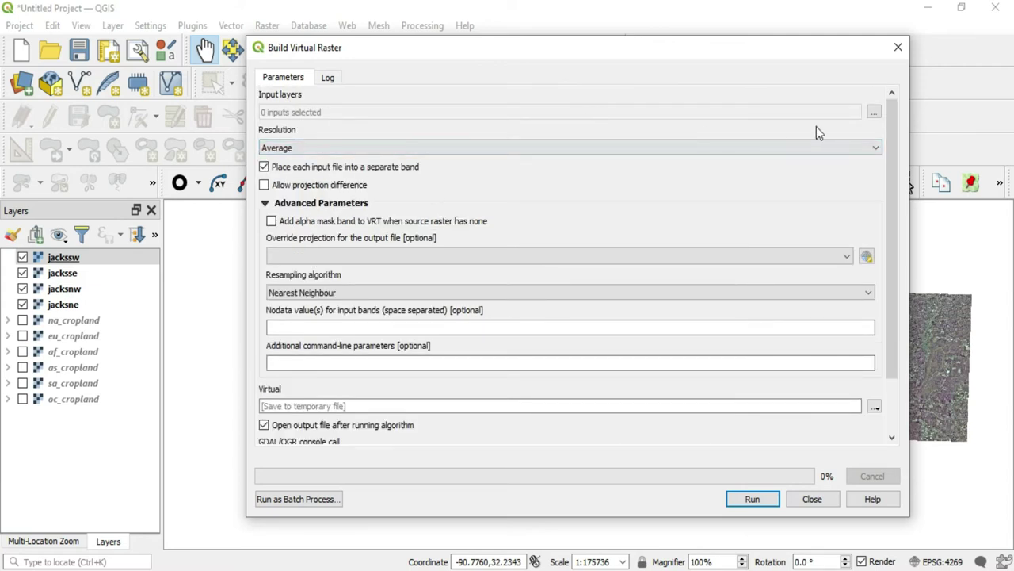
- Tick jacksne, jacksnw, jacksse and jackssw in the Input layers selection list
{"action": "left_click", "coordinate": [874, 112]}
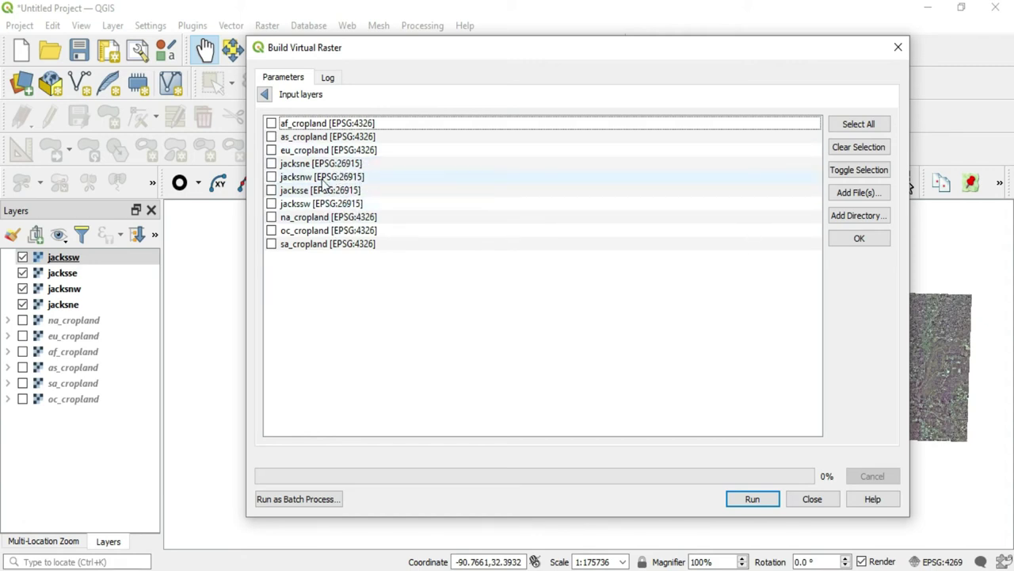
{"action": "left_click", "coordinate": [272, 164]}
{"action": "left_click", "coordinate": [273, 177]}
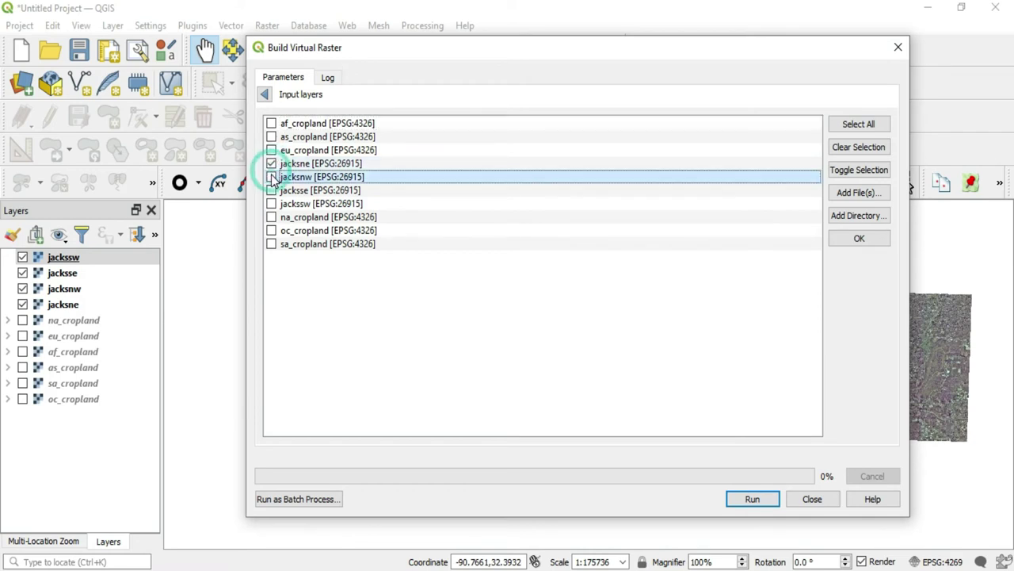
{"action": "left_click", "coordinate": [272, 177]}
{"action": "left_click", "coordinate": [271, 190]}
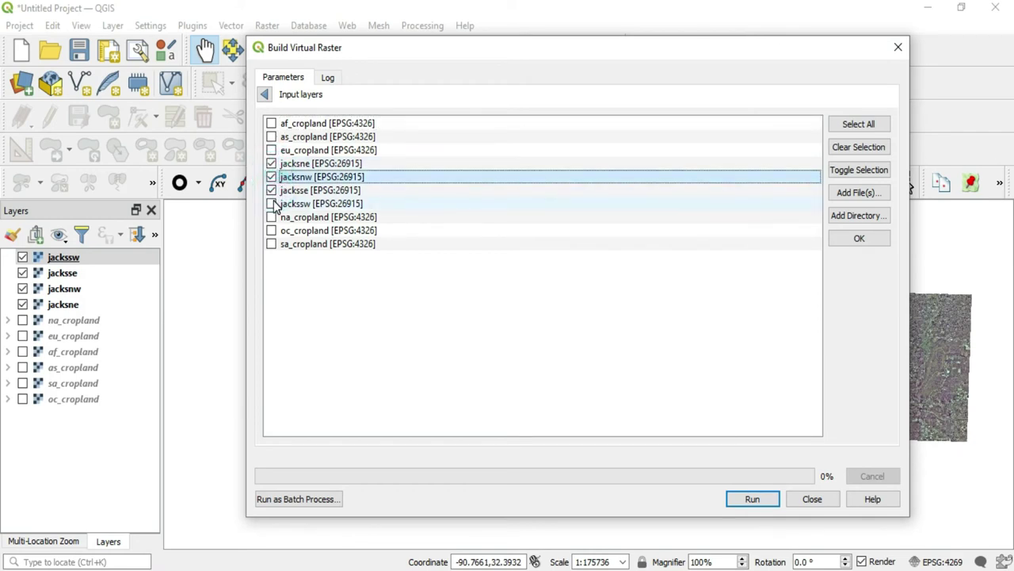
{"action": "left_click", "coordinate": [272, 204]}
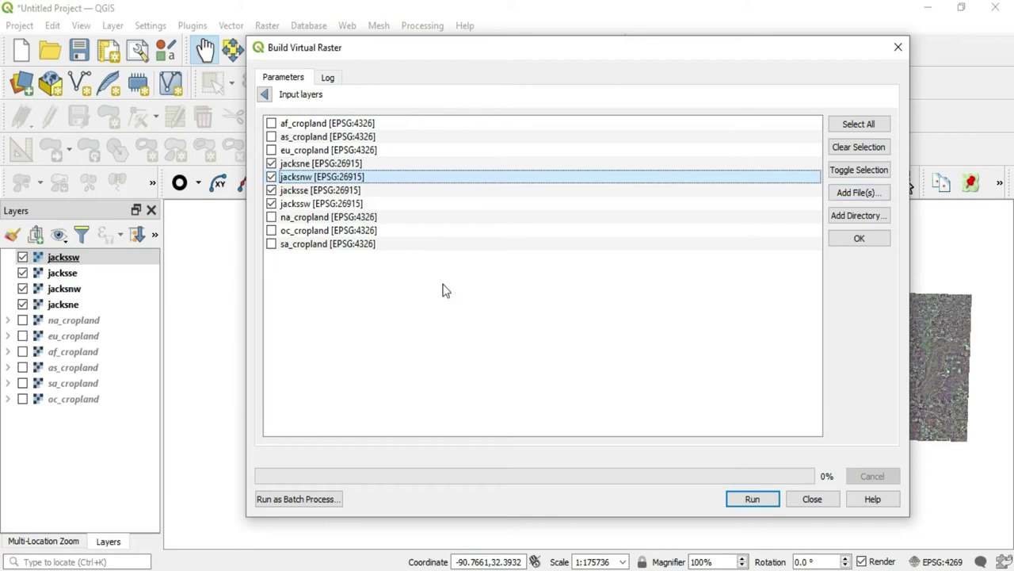
- Open and dismiss the Select File(s) and Select Directory browsers without adding anything
{"action": "left_click", "coordinate": [872, 199]}
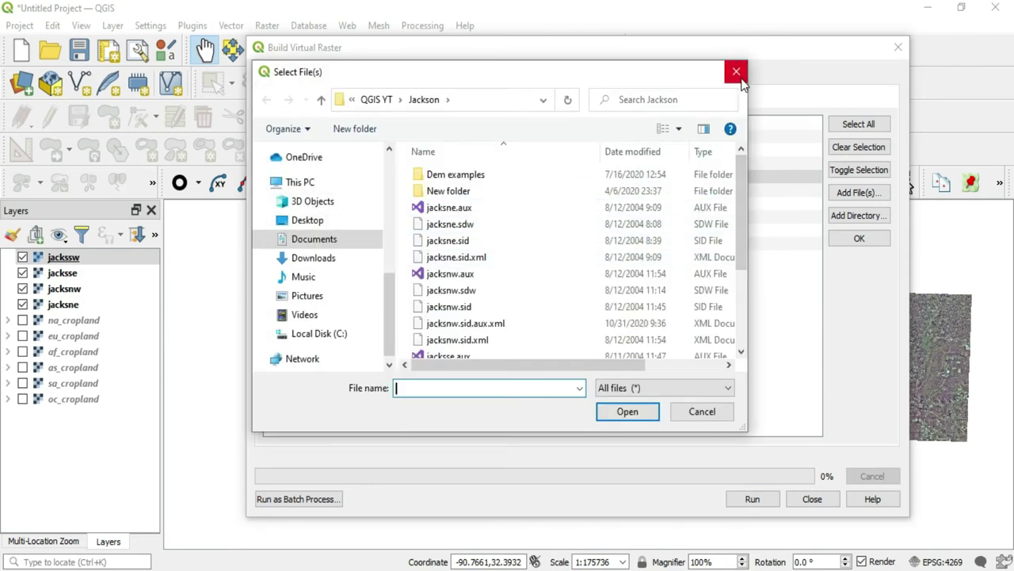
{"action": "left_click", "coordinate": [741, 82]}
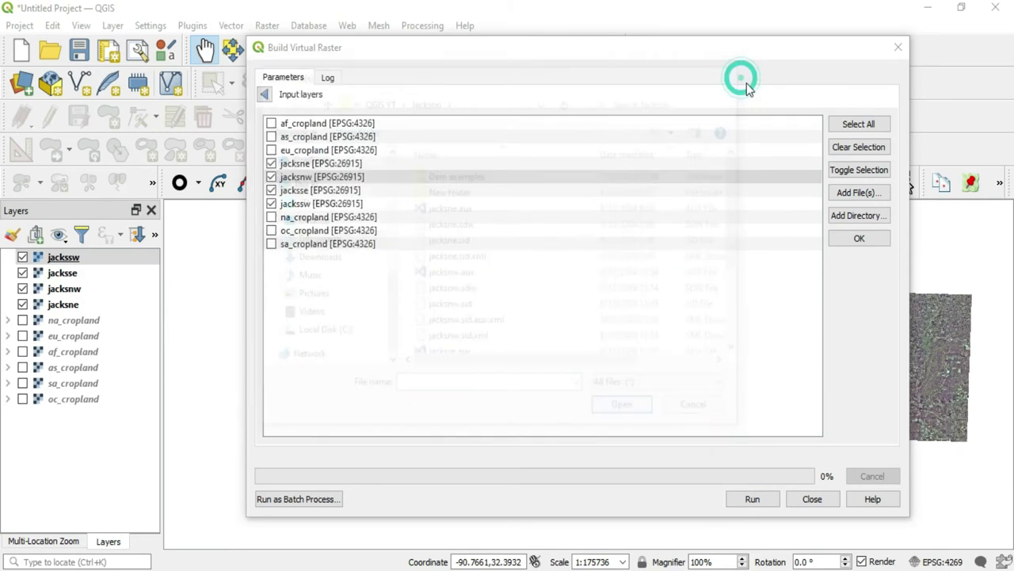
{"action": "left_click", "coordinate": [860, 215]}
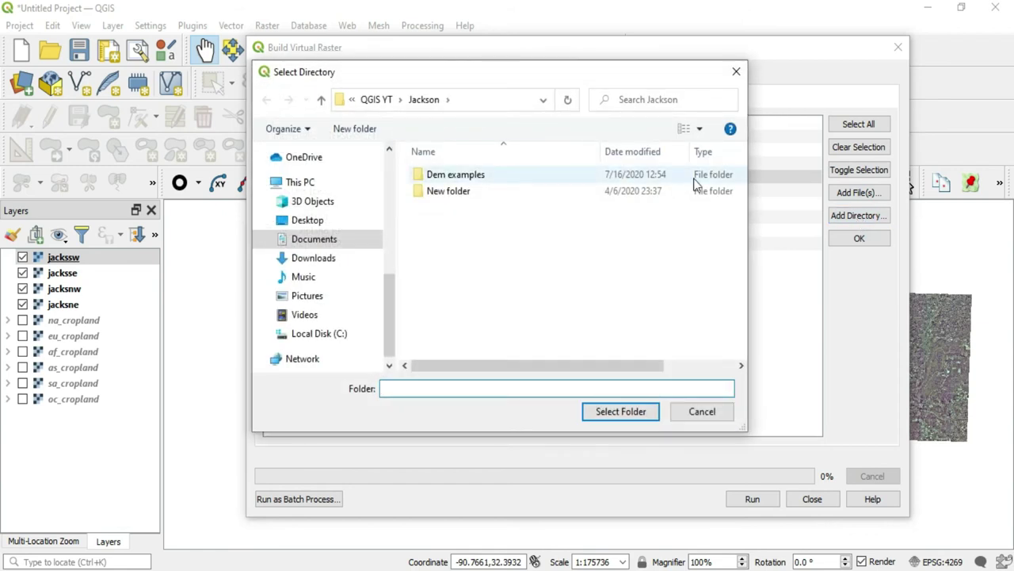
{"action": "left_click", "coordinate": [736, 71]}
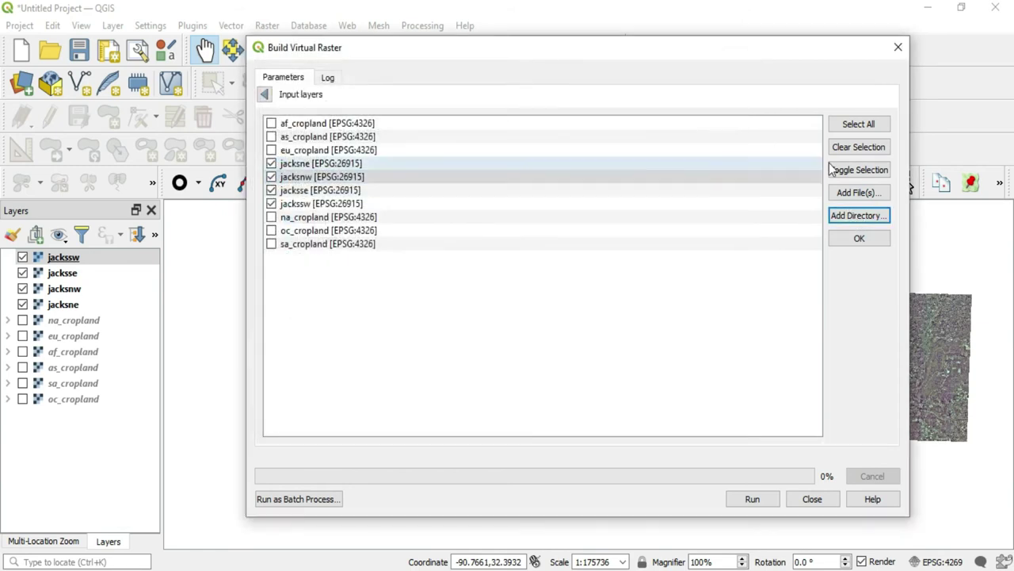
- Toggle the input layer selection a few times, then clear it so nothing is checked
{"action": "left_click", "coordinate": [854, 173]}
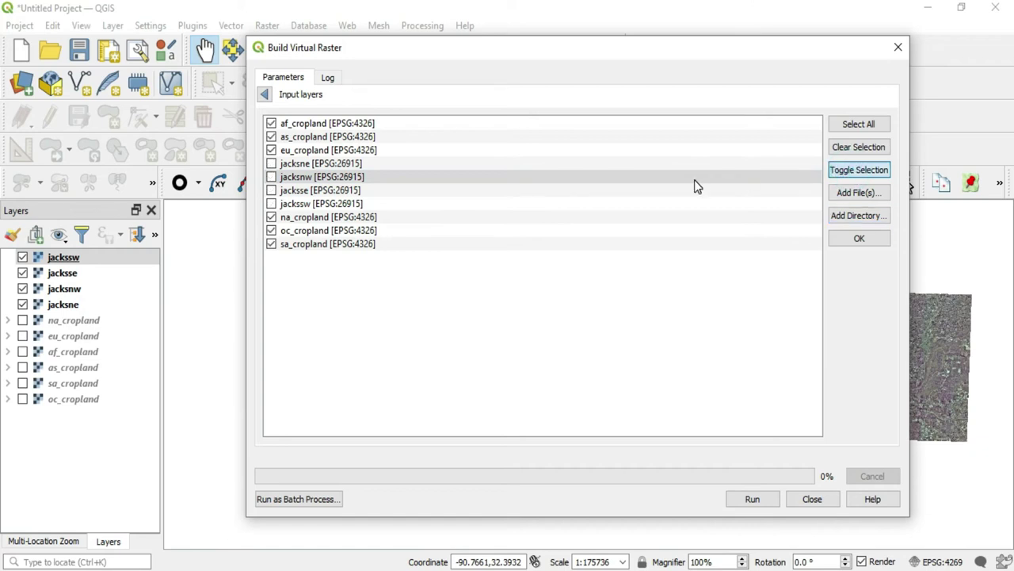
{"action": "left_click", "coordinate": [695, 179]}
{"action": "left_click", "coordinate": [848, 181]}
{"action": "left_click", "coordinate": [848, 178]}
{"action": "left_click", "coordinate": [849, 148]}
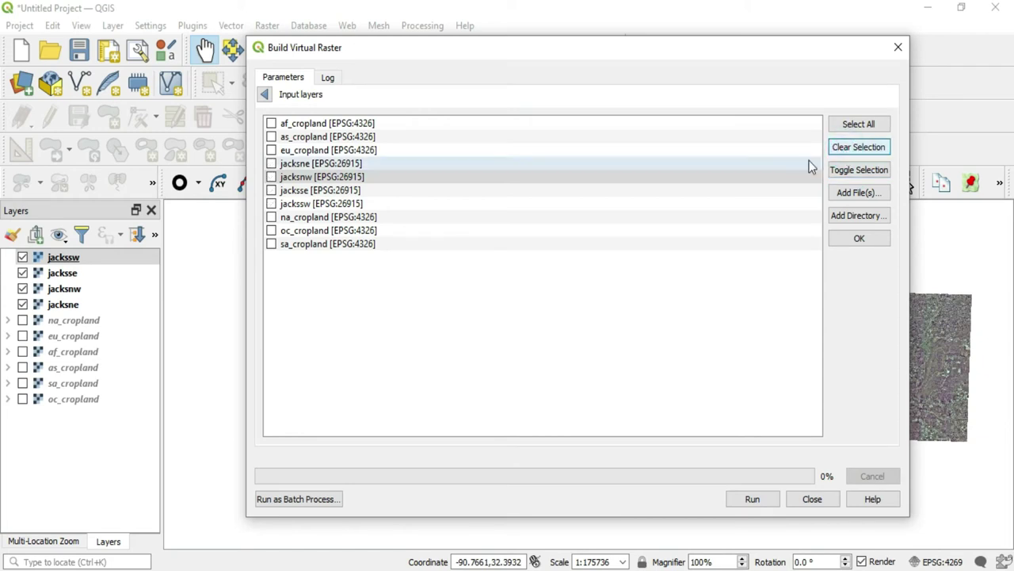
- Check only jacksne, jacksnw, jacksse and jackssw as inputs and run the build
{"action": "left_click", "coordinate": [271, 164]}
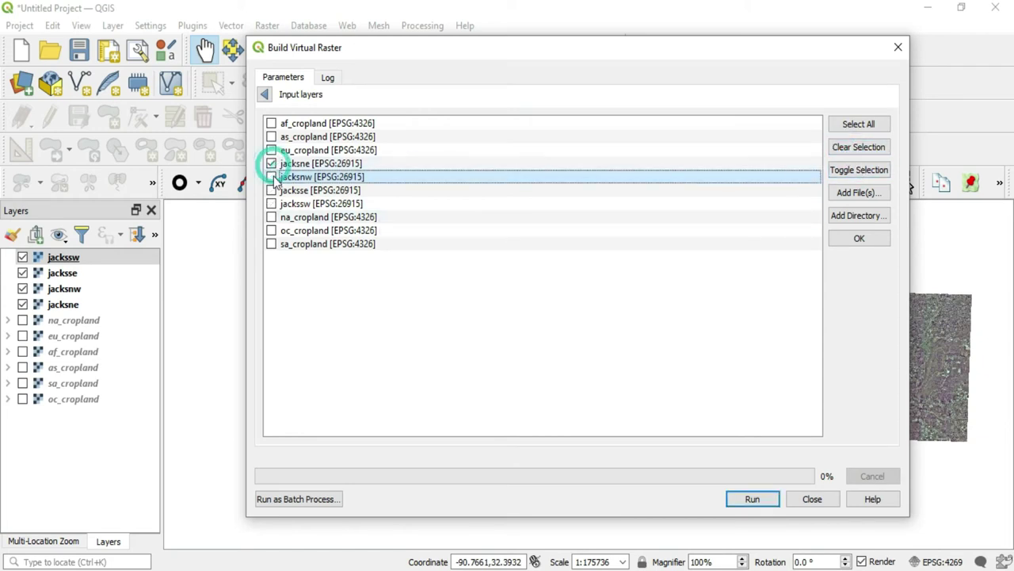
{"action": "left_click", "coordinate": [271, 177]}
{"action": "left_click", "coordinate": [271, 190]}
{"action": "left_click", "coordinate": [271, 204]}
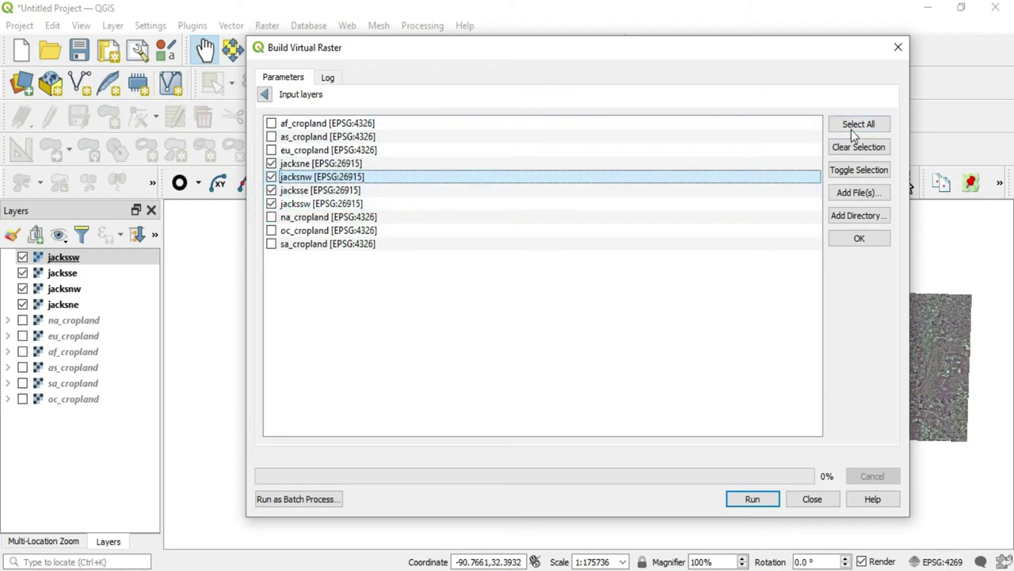
{"action": "left_click", "coordinate": [266, 99]}
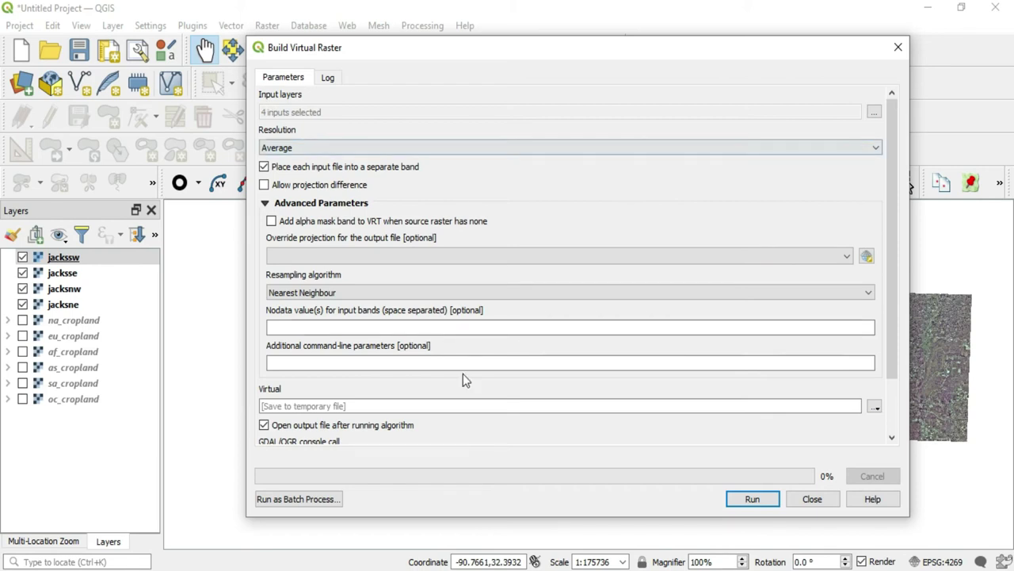
{"action": "left_click", "coordinate": [764, 503]}
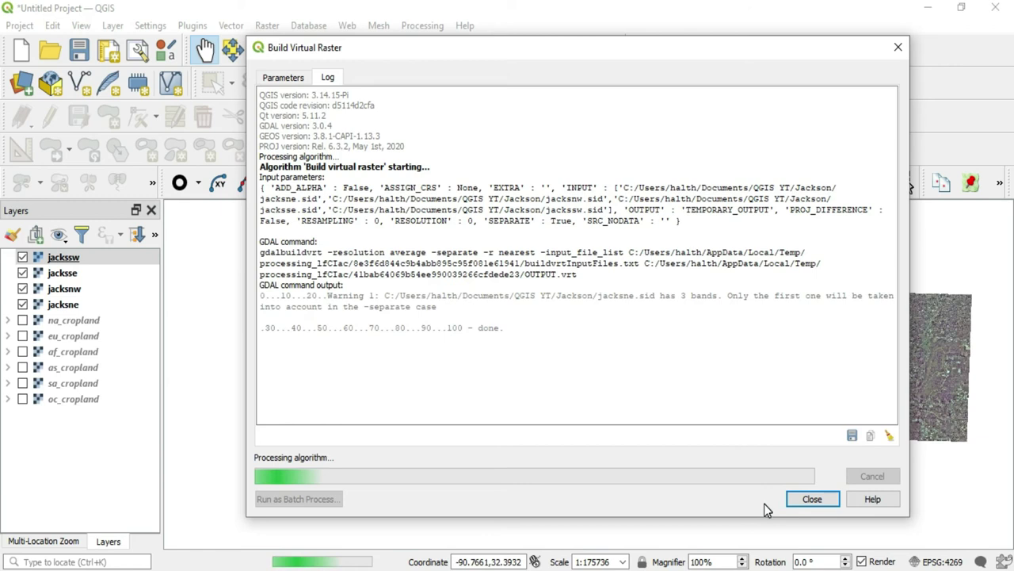
- Close Build Virtual Raster and uncheck jacksne, jacksnw, jacksse and jackssw in Layers
{"action": "left_click", "coordinate": [899, 48]}
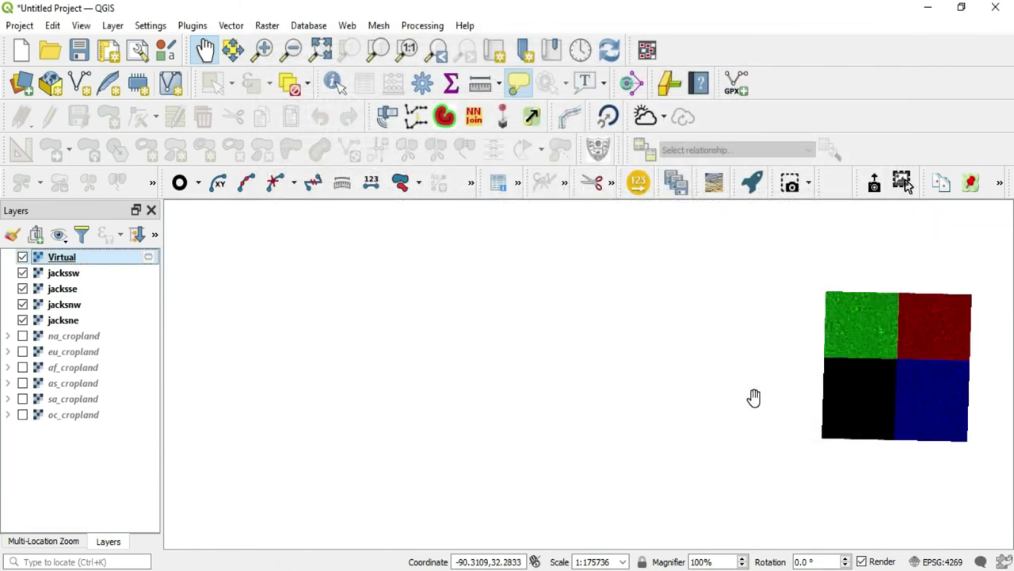
{"action": "left_click", "coordinate": [22, 320]}
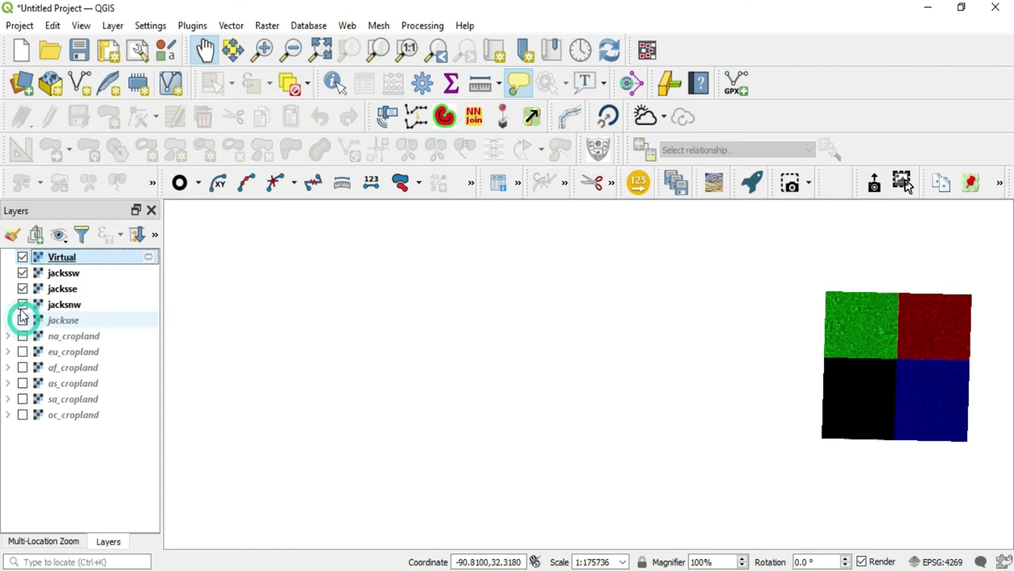
{"action": "left_click", "coordinate": [22, 304]}
{"action": "left_click", "coordinate": [23, 288]}
{"action": "left_click", "coordinate": [22, 272]}
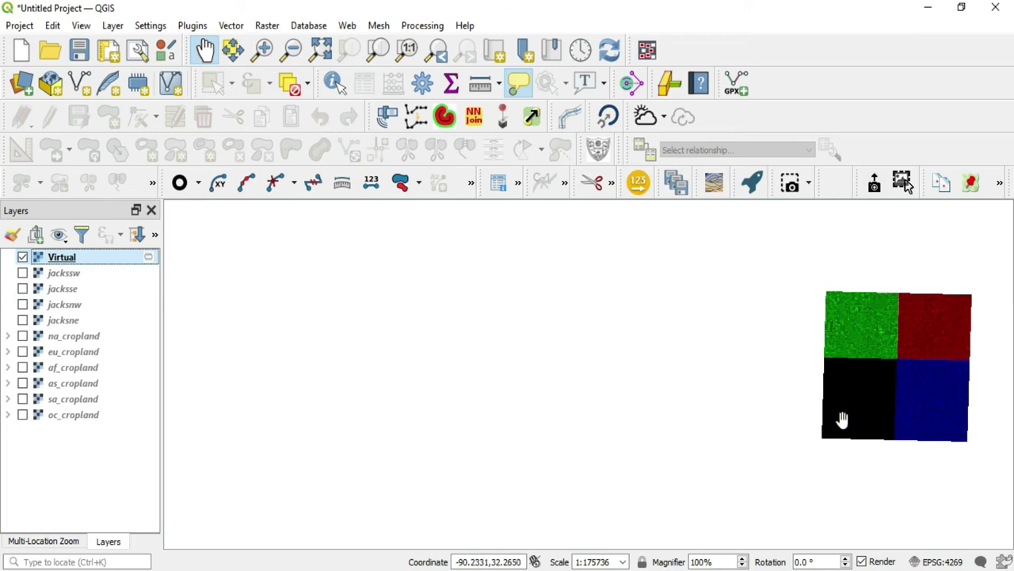
- Open the Virtual layer's properties and browse its Information, Source and Symbology pages
{"action": "double_click", "coordinate": [99, 262]}
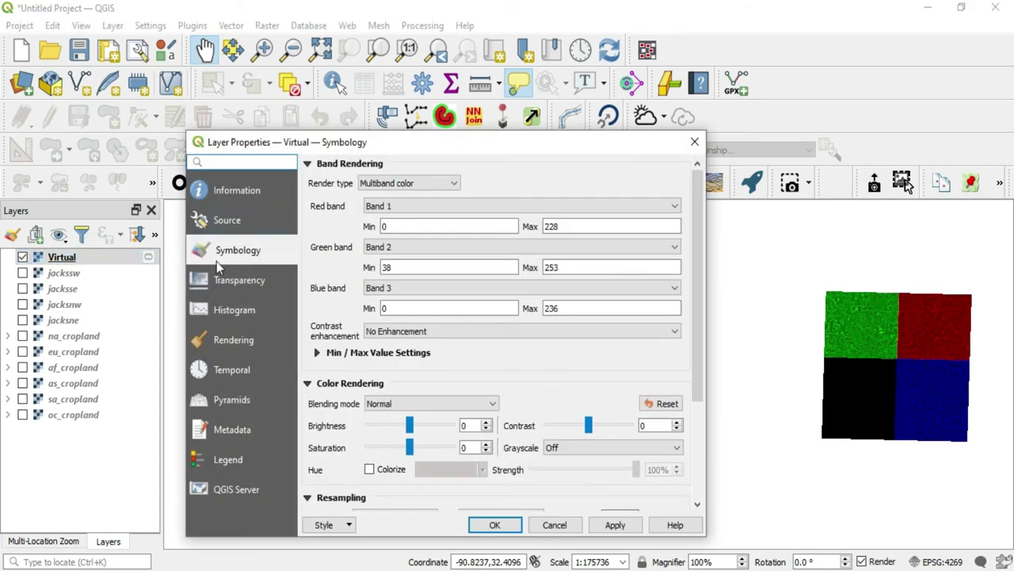
{"action": "left_click_drag", "start_coordinate": [376, 147], "coordinate": [377, 67]}
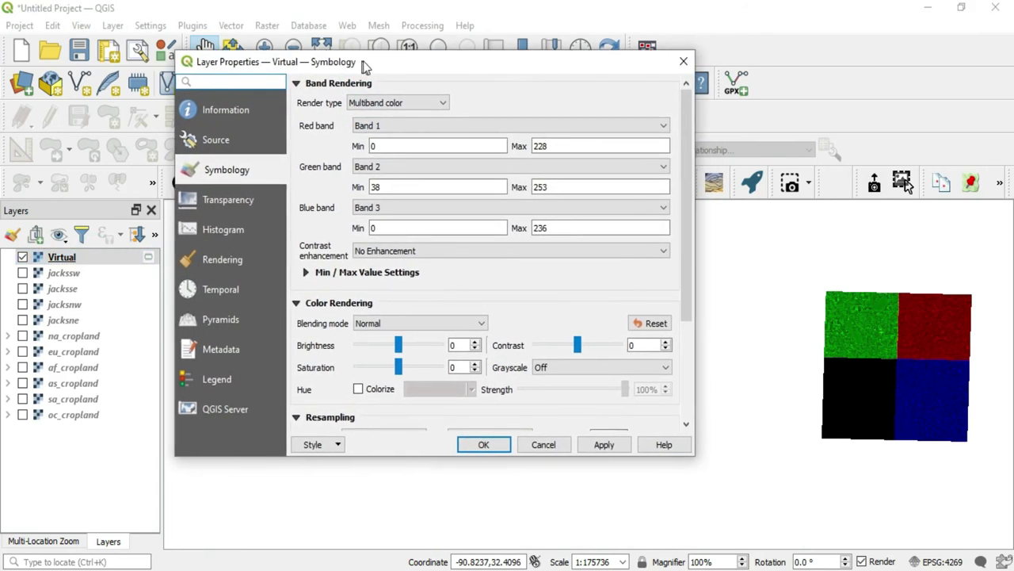
{"action": "left_click", "coordinate": [238, 111]}
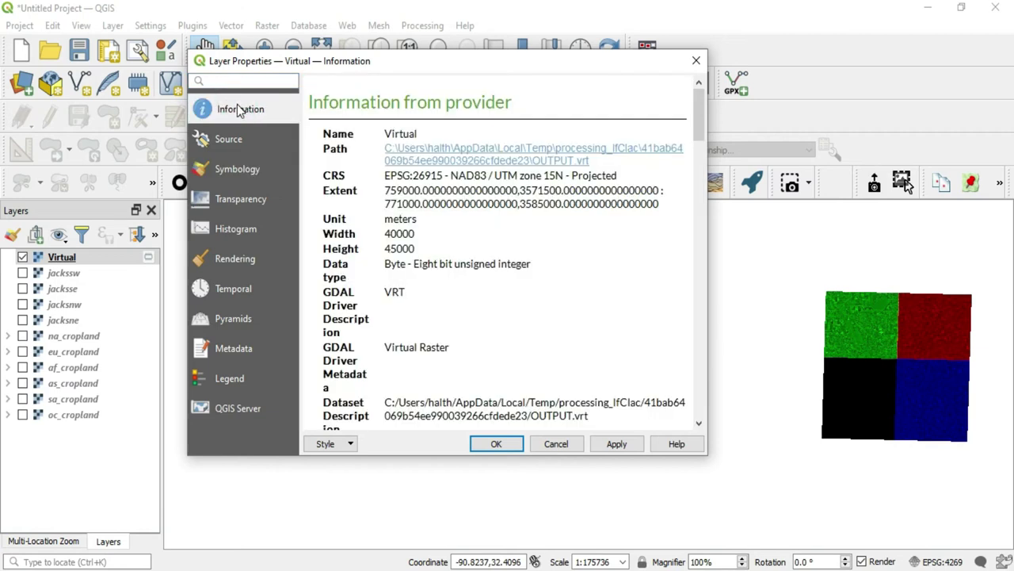
{"action": "scroll", "coordinate": [545, 355], "scroll_direction": "down", "scroll_amount": 10}
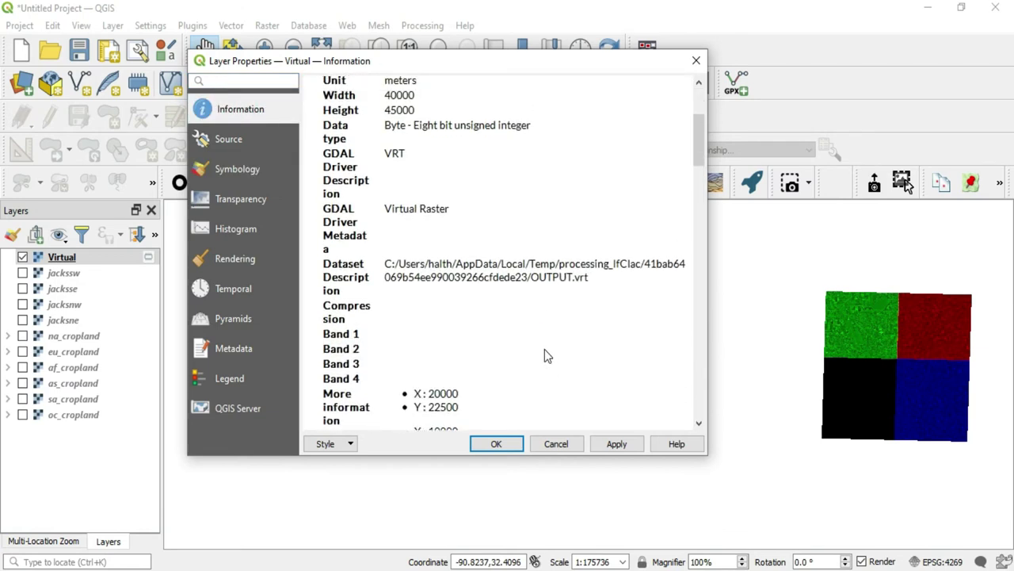
{"action": "scroll", "coordinate": [544, 355], "scroll_direction": "down", "scroll_amount": 4}
{"action": "scroll", "coordinate": [544, 355], "scroll_direction": "up", "scroll_amount": 12}
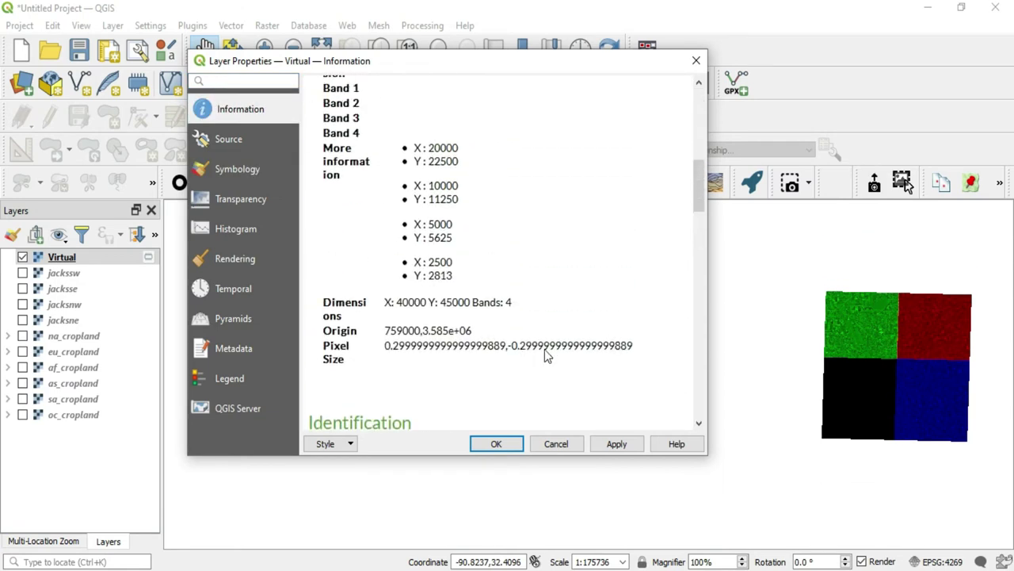
{"action": "scroll", "coordinate": [544, 355], "scroll_direction": "up", "scroll_amount": 3}
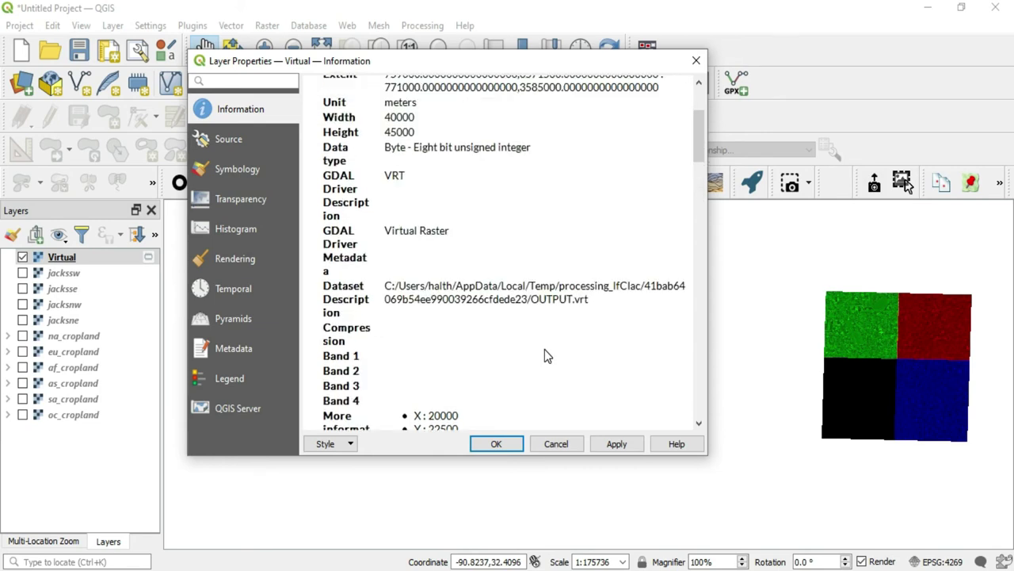
{"action": "scroll", "coordinate": [545, 355], "scroll_direction": "down", "scroll_amount": 4}
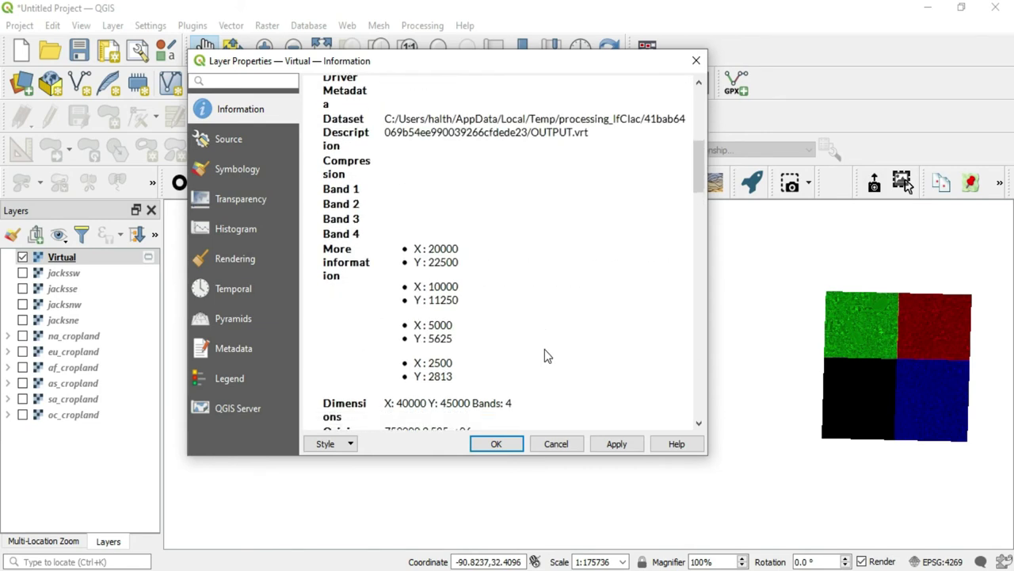
{"action": "scroll", "coordinate": [545, 355], "scroll_direction": "up", "scroll_amount": 7}
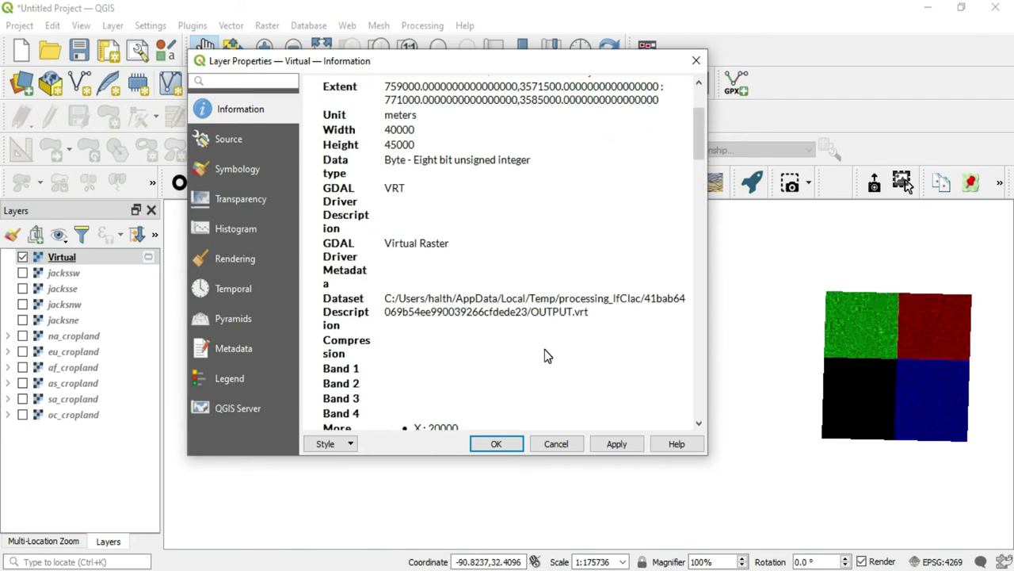
{"action": "left_click", "coordinate": [242, 143]}
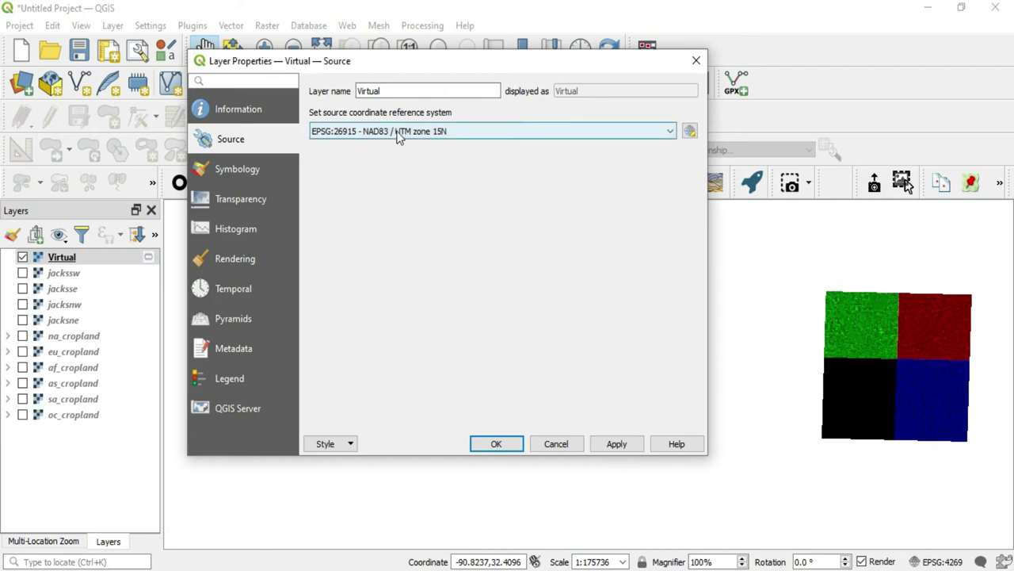
{"action": "left_click", "coordinate": [270, 175]}
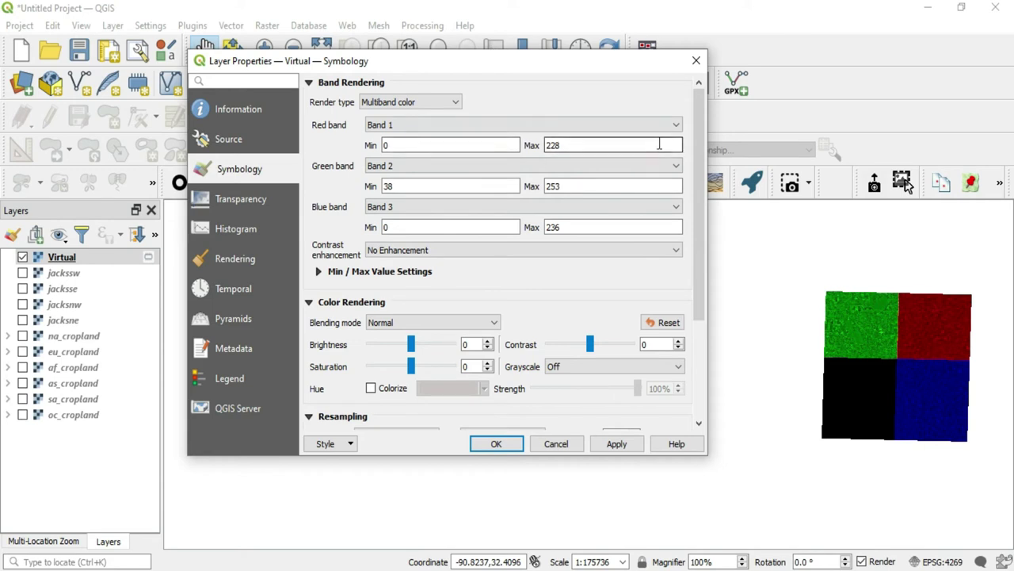
- Keep Multiband color rendering and inspect the min / max value settings
{"action": "left_click", "coordinate": [408, 102]}
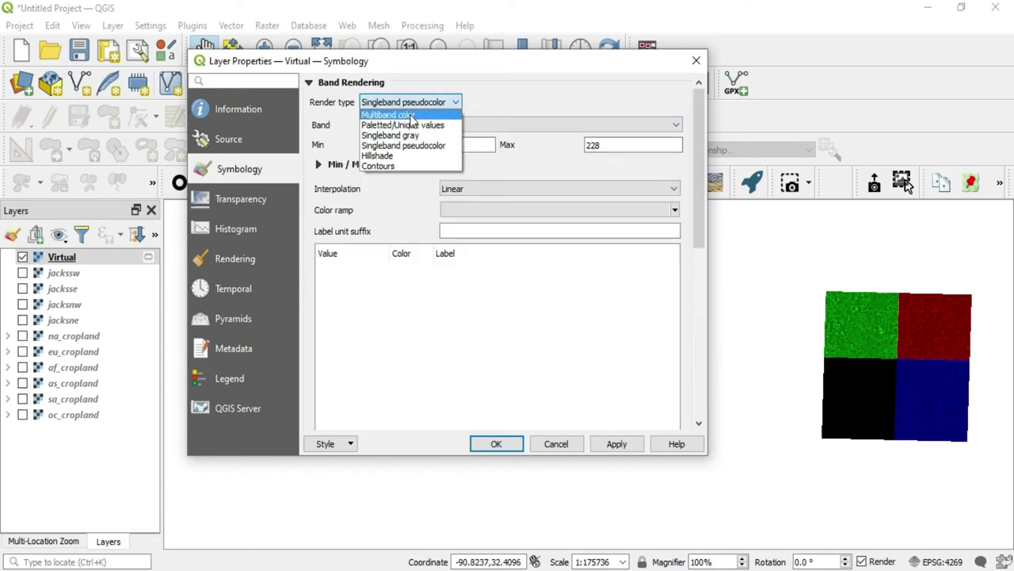
{"action": "left_click", "coordinate": [404, 114]}
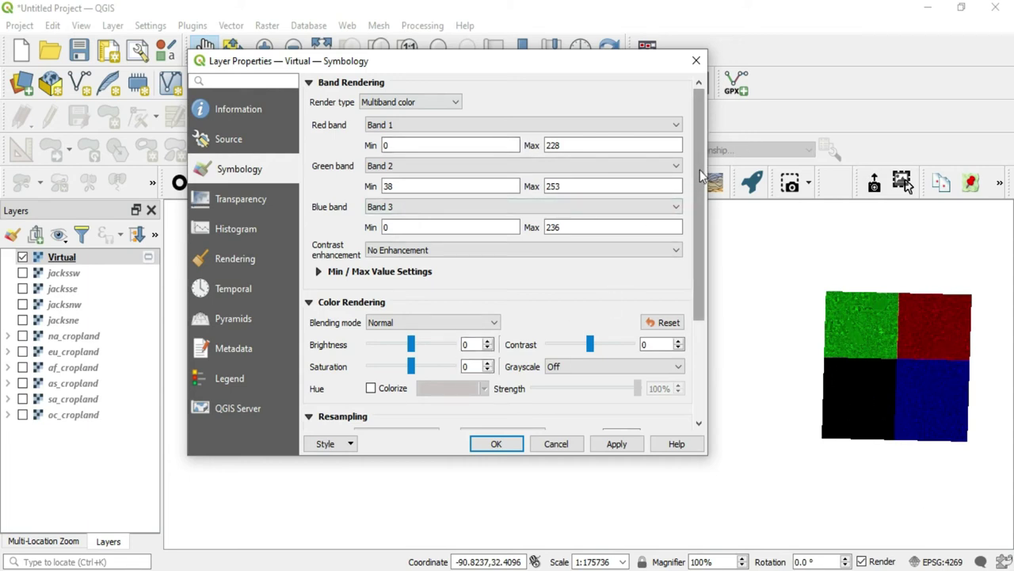
{"action": "left_click_drag", "start_coordinate": [700, 176], "coordinate": [691, 309]}
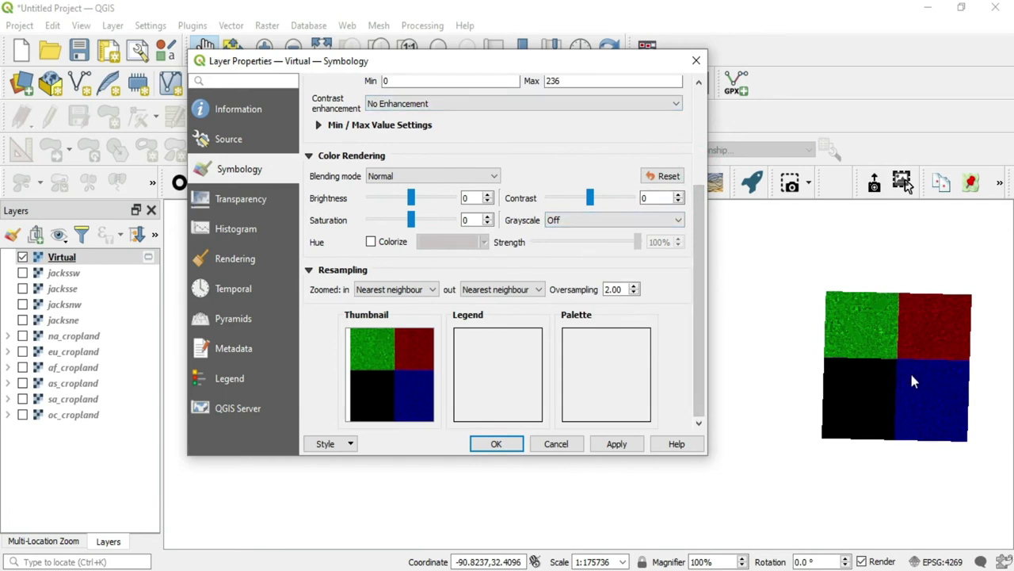
{"action": "left_click_drag", "start_coordinate": [697, 279], "coordinate": [698, 262]}
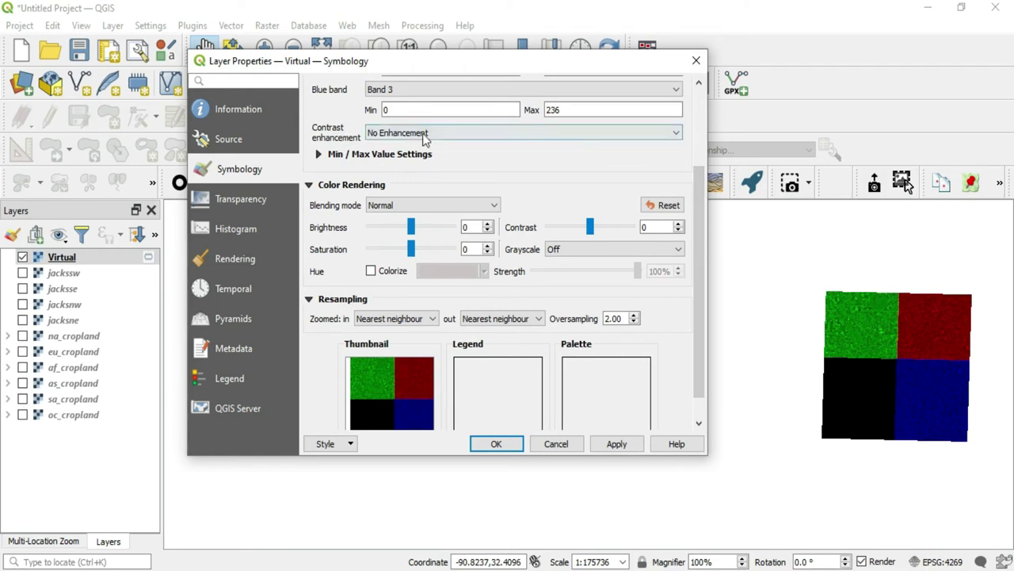
{"action": "left_click", "coordinate": [324, 155]}
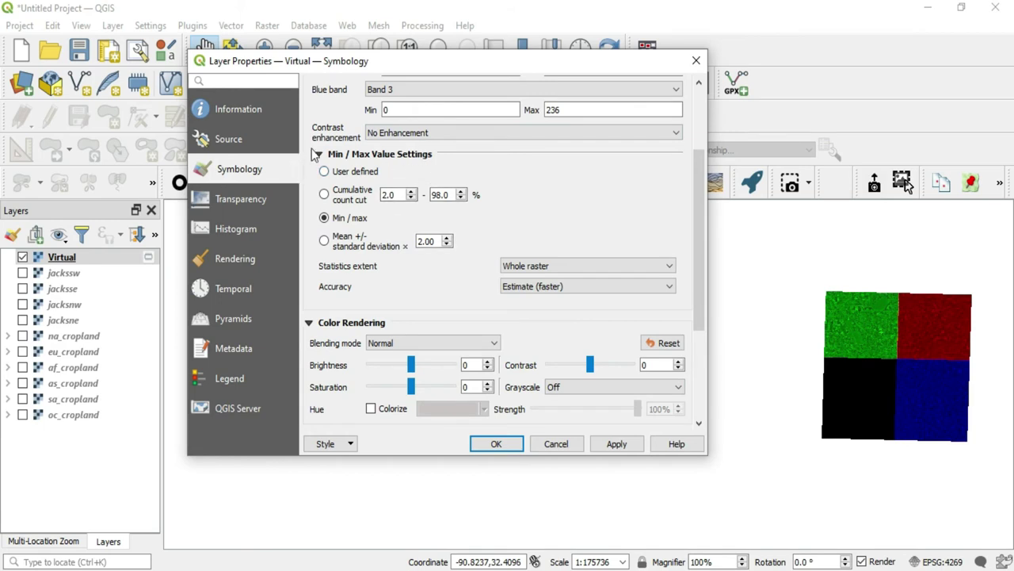
{"action": "left_click", "coordinate": [320, 154]}
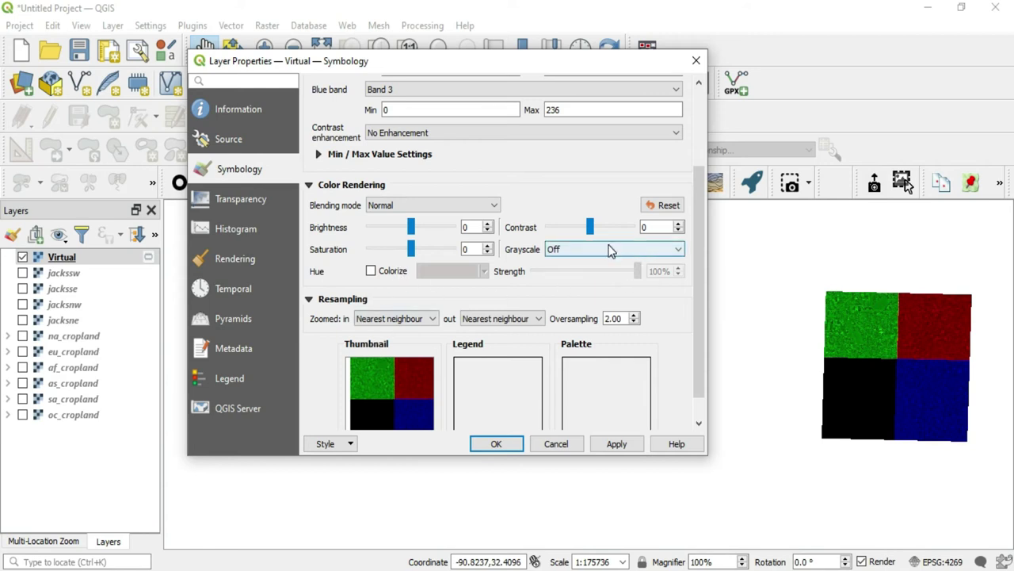
{"action": "left_click_drag", "start_coordinate": [699, 201], "coordinate": [699, 218]}
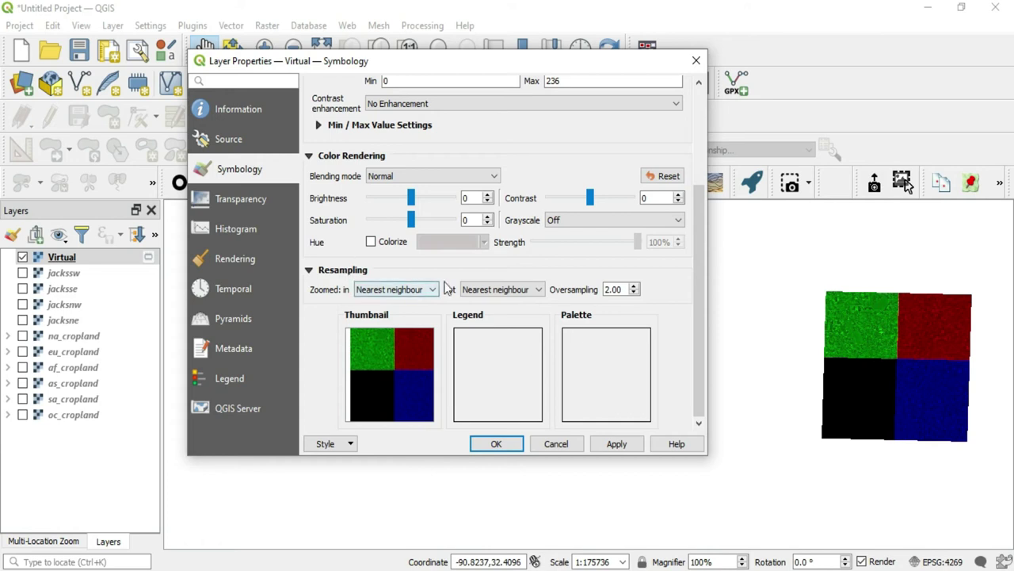
- Leave zoomed-in resampling at Nearest neighbour and close the properties window
{"action": "left_click", "coordinate": [418, 291]}
{"action": "left_click", "coordinate": [414, 292]}
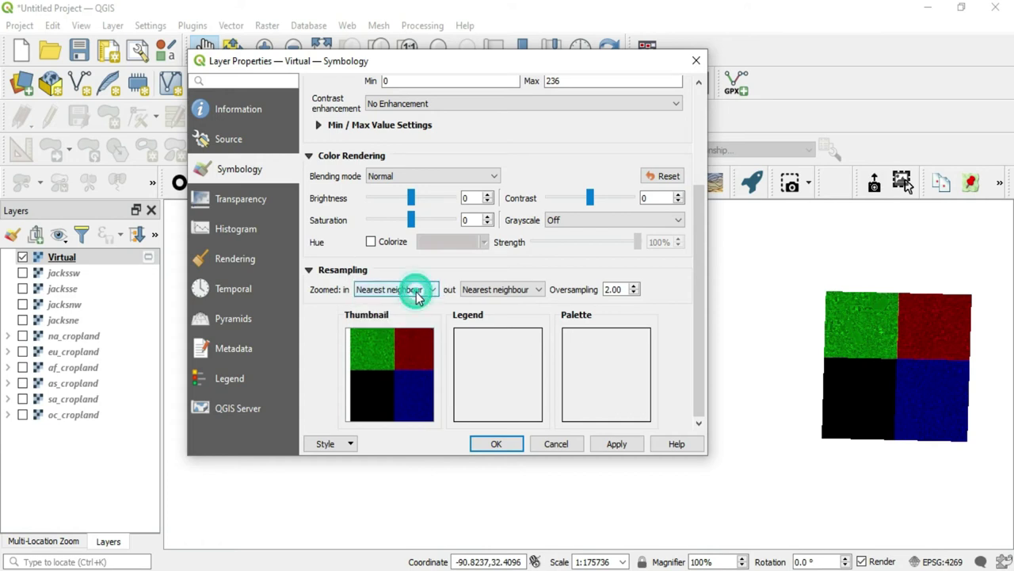
{"action": "left_click", "coordinate": [696, 62]}
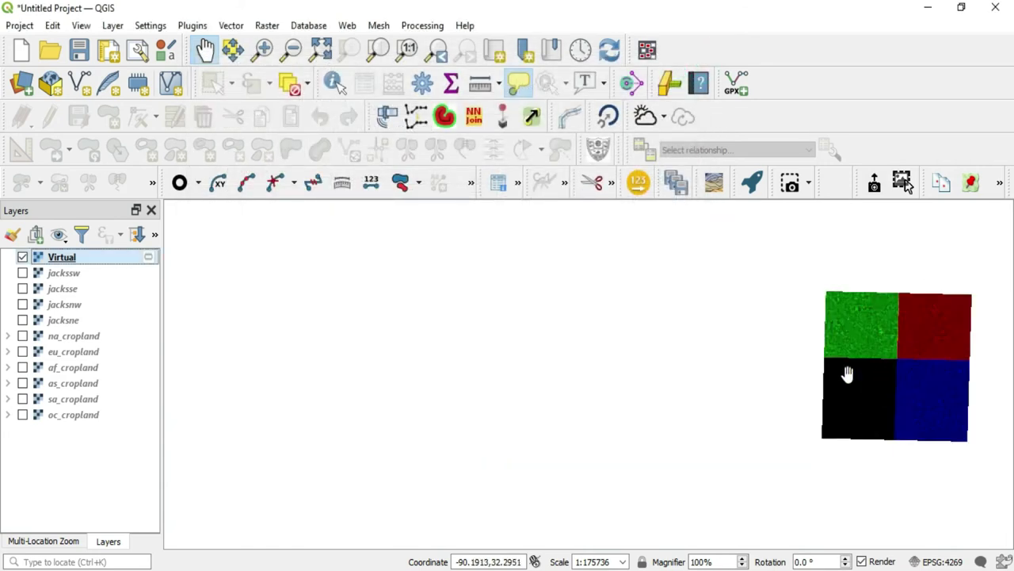
- Hide the old Virtual layer and open Build Virtual Raster from Raster > Miscellaneous
{"action": "left_click", "coordinate": [22, 258]}
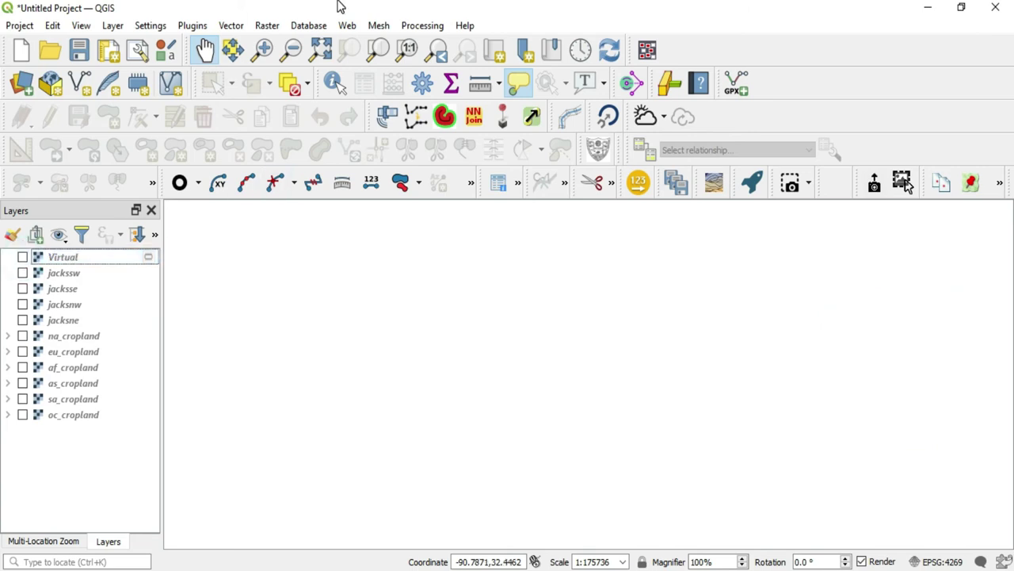
{"action": "left_click", "coordinate": [267, 25]}
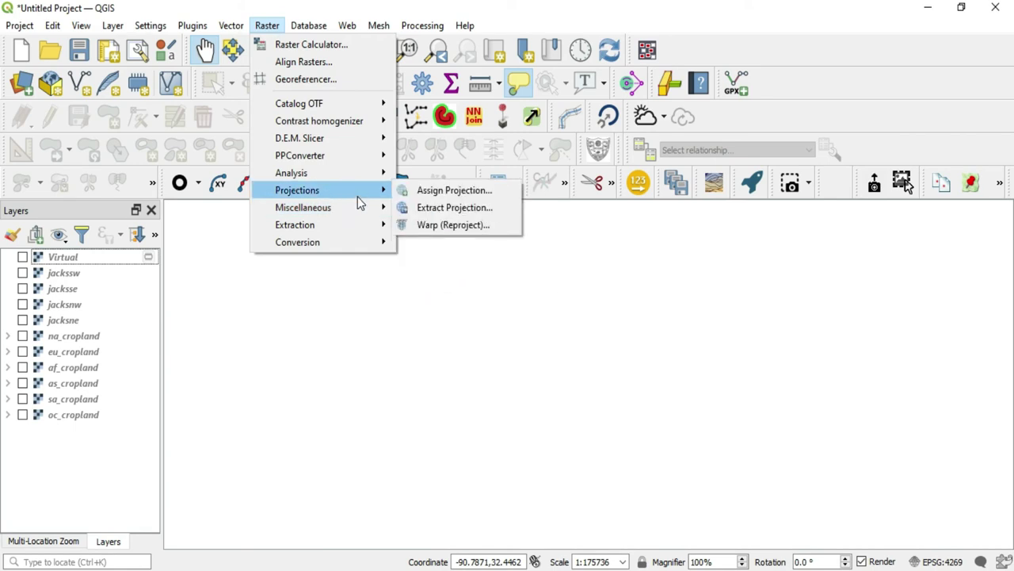
{"action": "mouse_move", "coordinate": [358, 211]}
{"action": "left_click", "coordinate": [448, 207]}
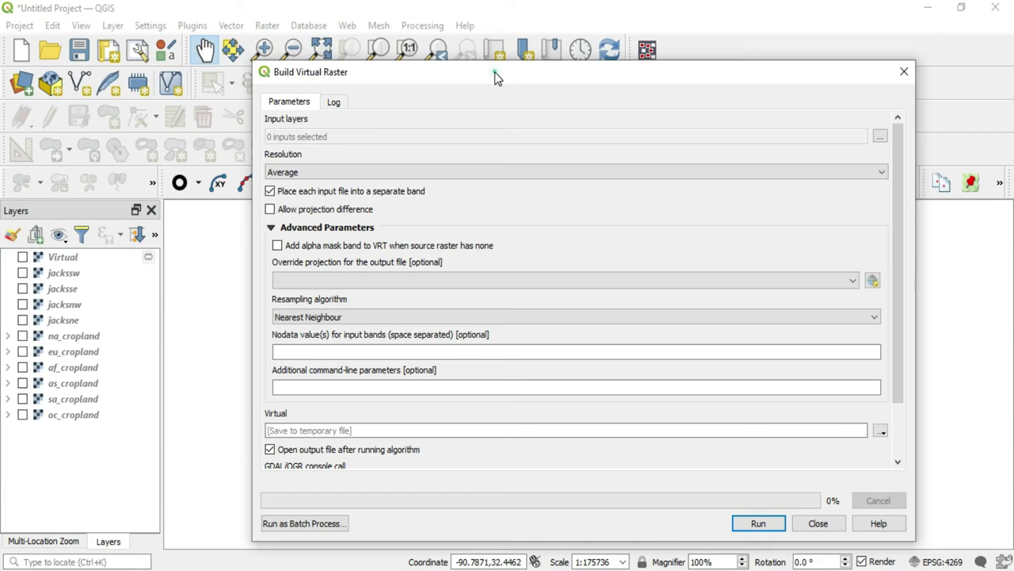
{"action": "left_click_drag", "start_coordinate": [495, 75], "coordinate": [485, 46]}
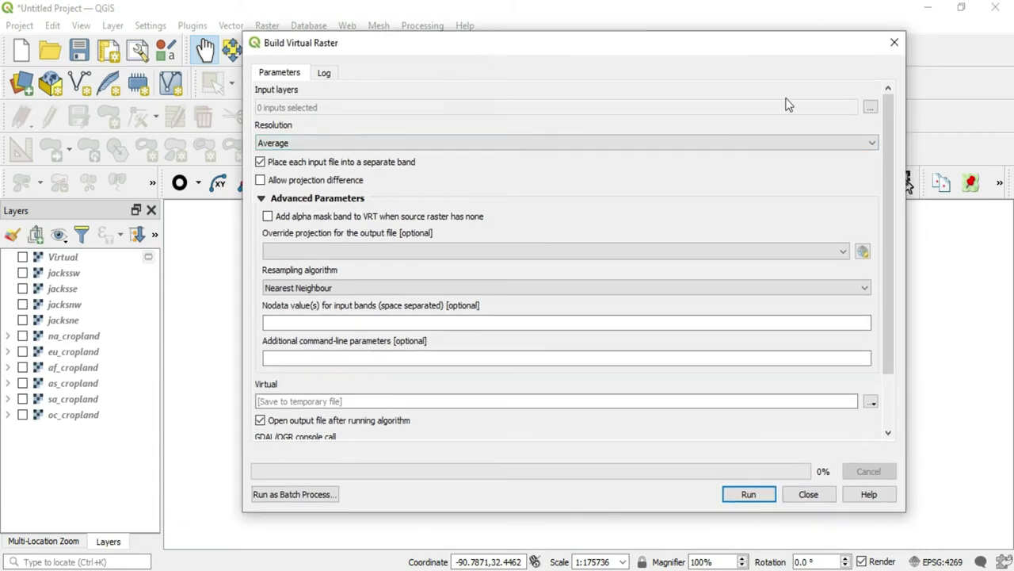
- Select jacksne, jacksnw, jacksse and jackssw as the input layers
{"action": "left_click", "coordinate": [870, 108]}
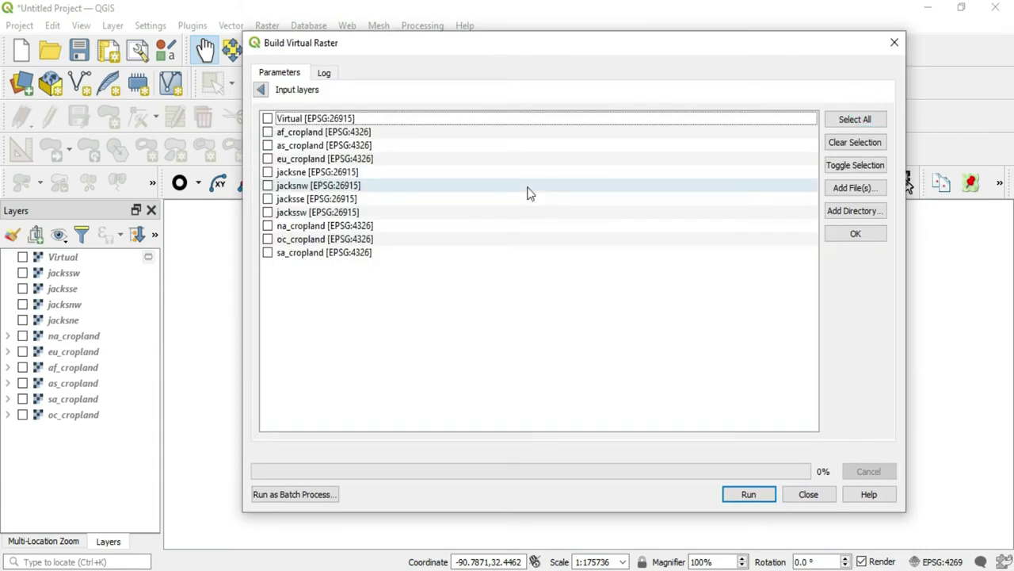
{"action": "left_click", "coordinate": [268, 172]}
{"action": "left_click", "coordinate": [268, 185]}
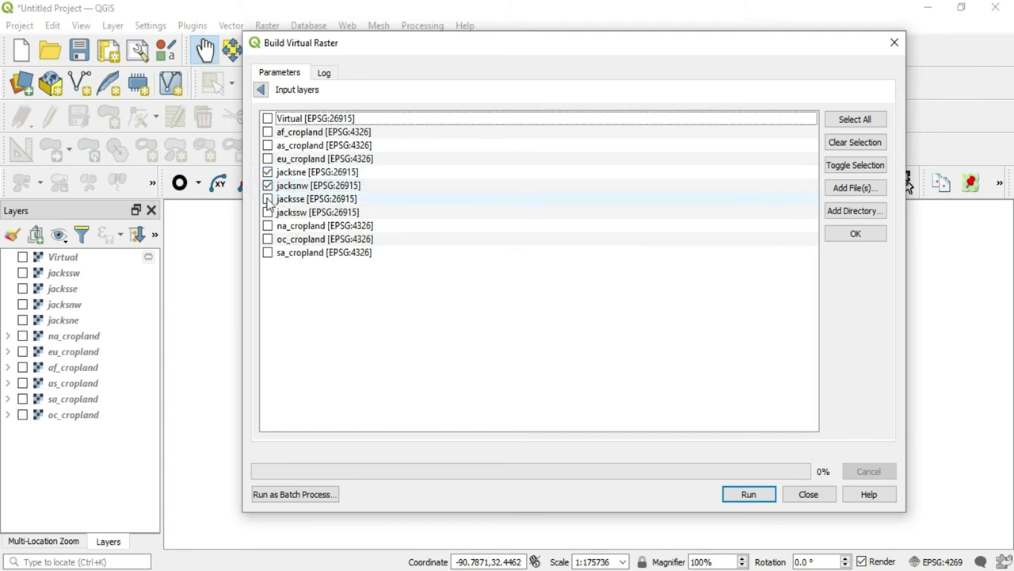
{"action": "left_click", "coordinate": [268, 199]}
{"action": "left_click", "coordinate": [268, 213]}
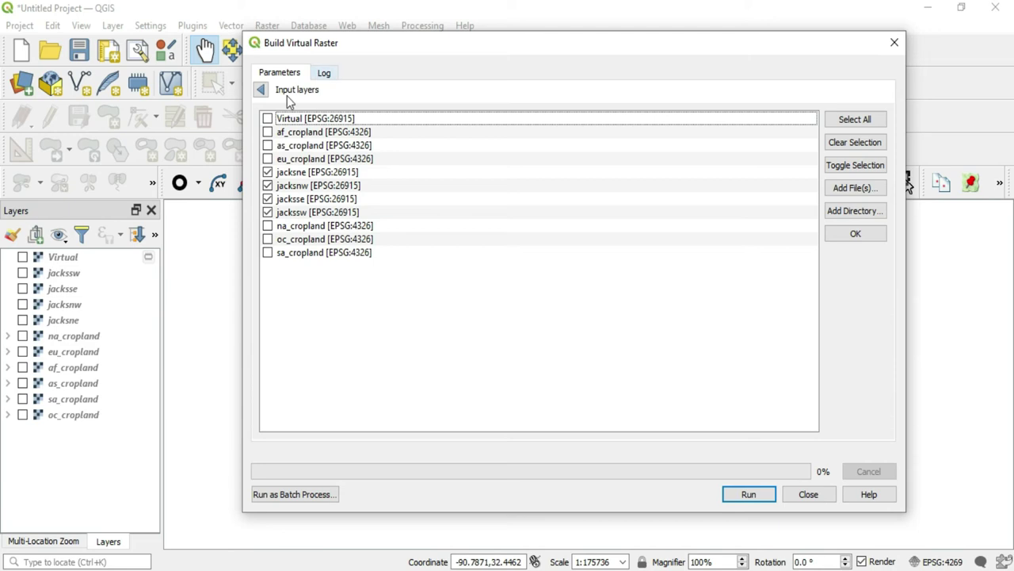
{"action": "left_click", "coordinate": [259, 89]}
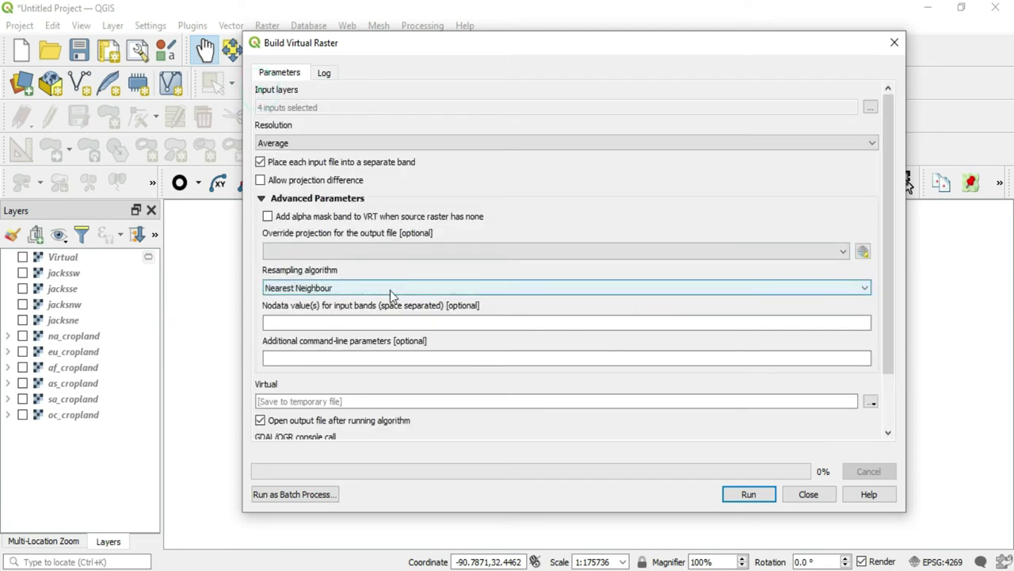
- Untick 'Place each input file into a separate band' and run the build
{"action": "left_click", "coordinate": [260, 162]}
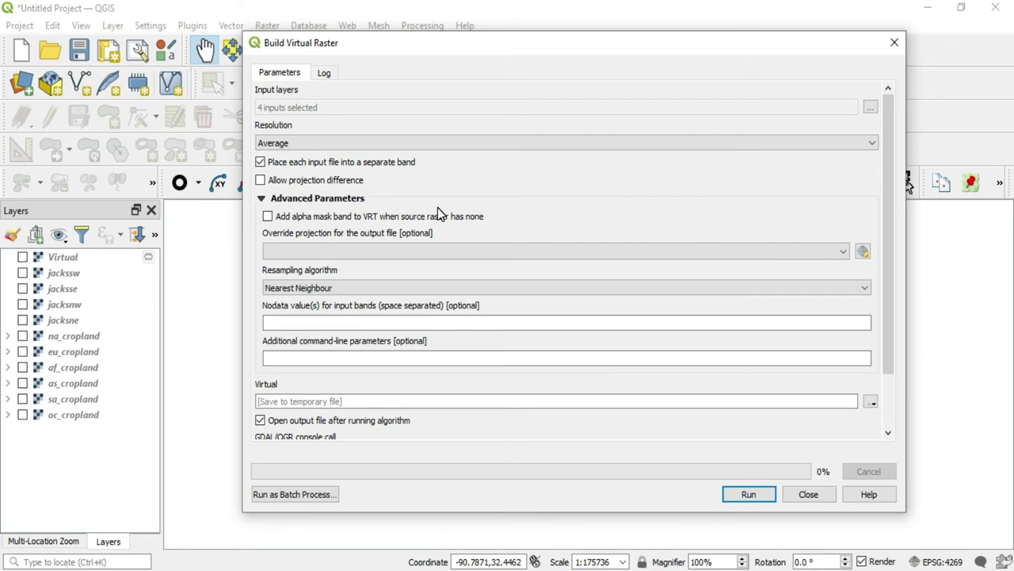
{"action": "left_click", "coordinate": [260, 162]}
{"action": "left_click", "coordinate": [746, 494]}
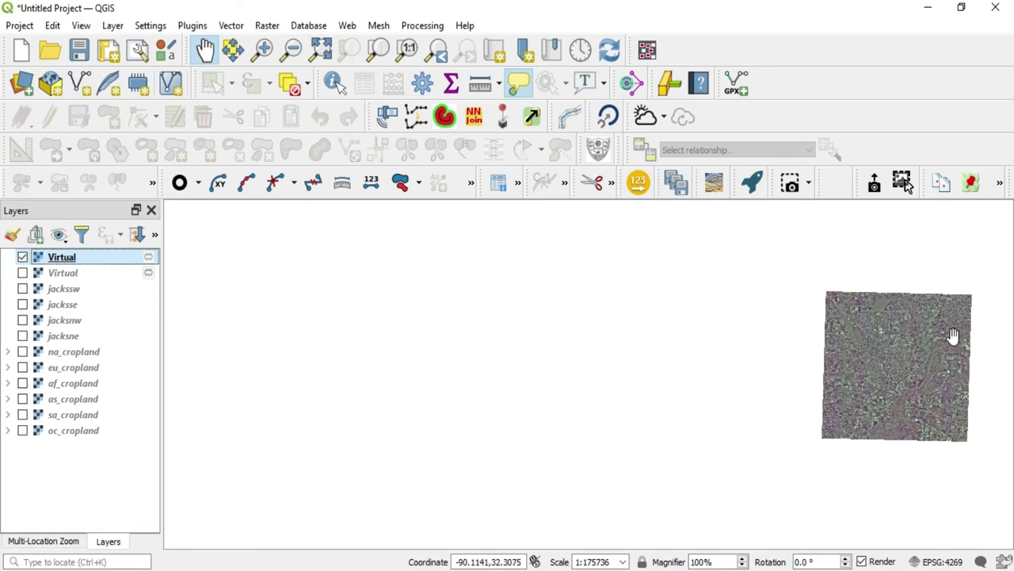
- Turn the new Virtual mosaic off and on four times, leaving it displayed
{"action": "left_click", "coordinate": [23, 258]}
{"action": "left_click", "coordinate": [23, 257]}
{"action": "left_click", "coordinate": [23, 258]}
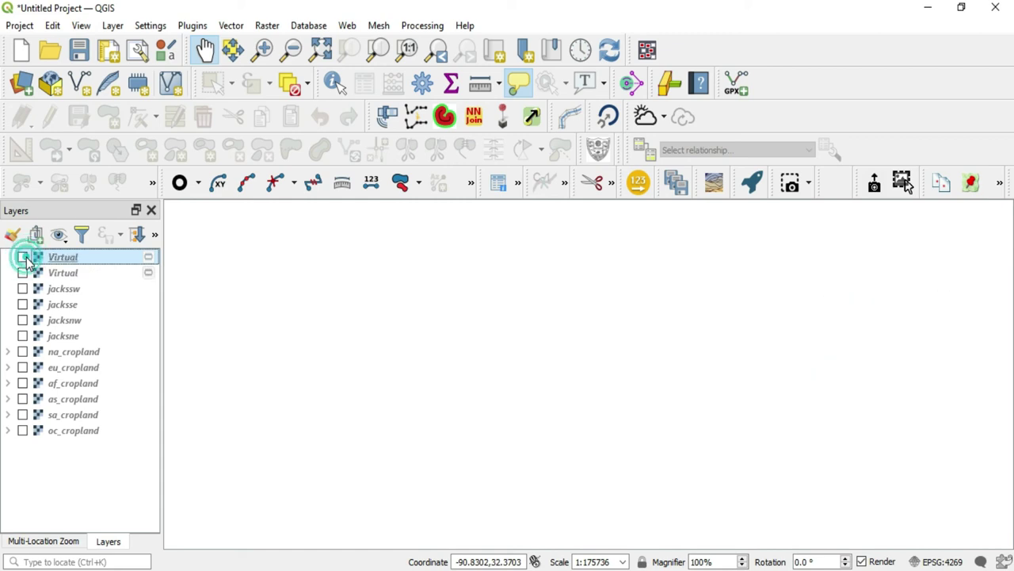
{"action": "left_click", "coordinate": [23, 258]}
{"action": "left_click", "coordinate": [23, 257]}
{"action": "left_click", "coordinate": [23, 257]}
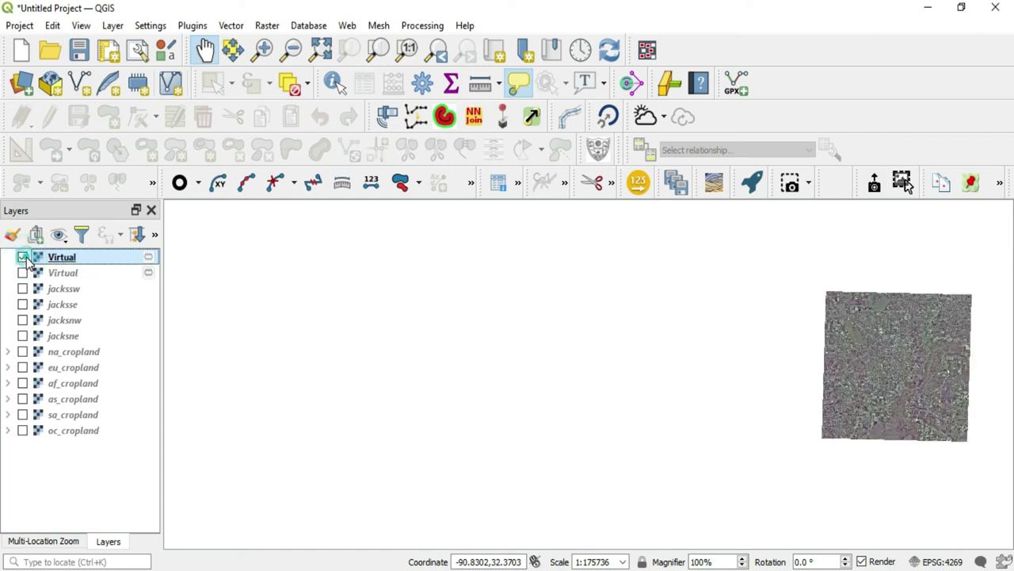
{"action": "left_click", "coordinate": [23, 257]}
{"action": "left_click", "coordinate": [23, 257]}
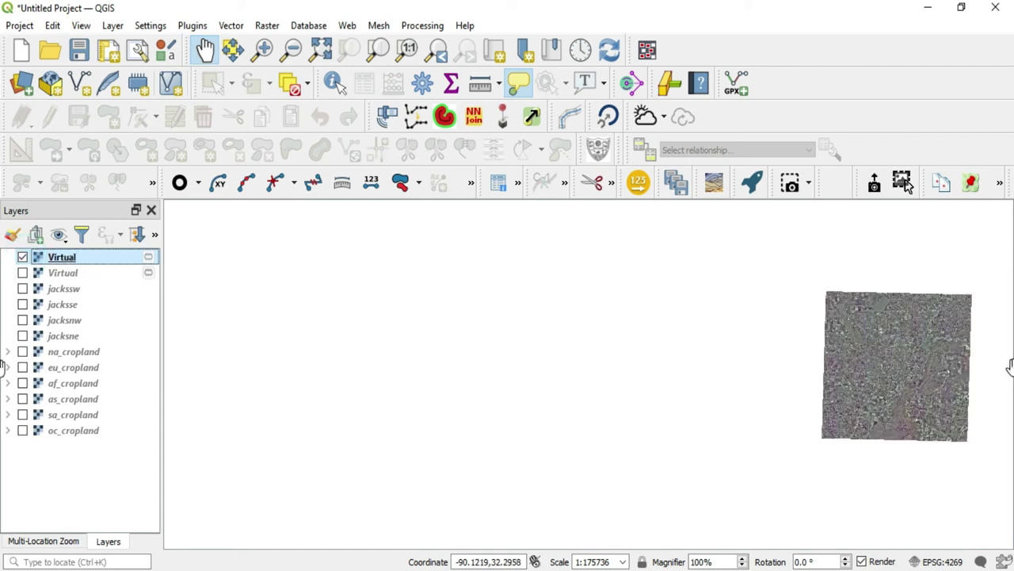
{"action": "left_click", "coordinate": [93, 266]}
- Review the Virtual mosaic's band settings and processing log, then close Layer Properties and Build Virtual Raster
{"action": "double_click", "coordinate": [64, 263]}
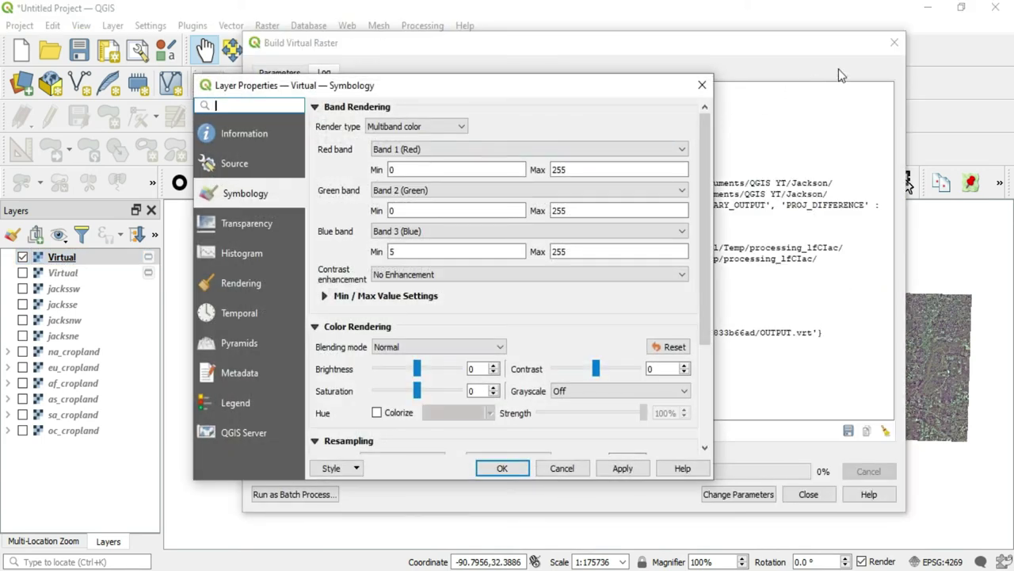
{"action": "left_click", "coordinate": [893, 44]}
{"action": "left_click_drag", "start_coordinate": [668, 95], "coordinate": [803, 67]}
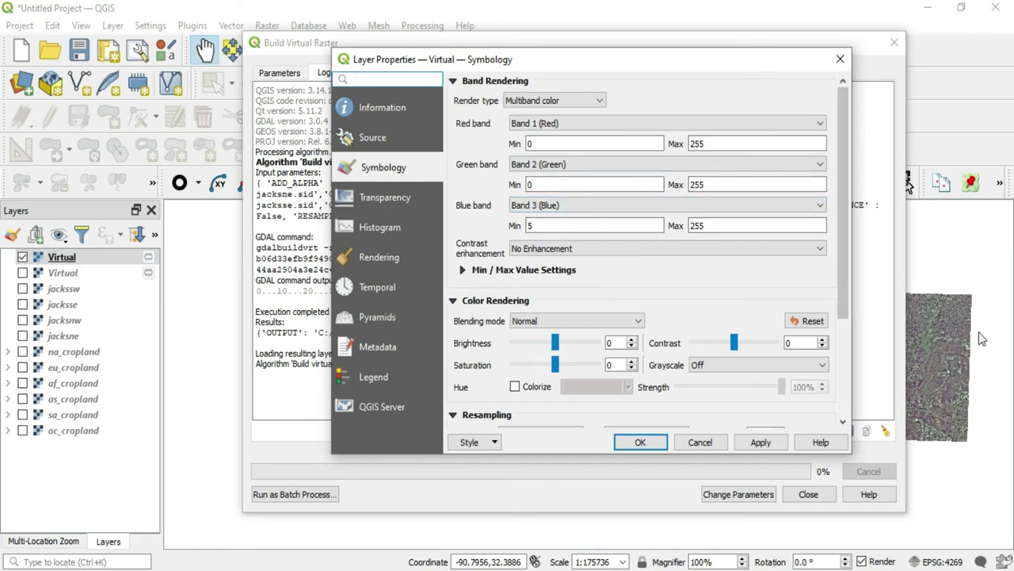
{"action": "left_click", "coordinate": [841, 59]}
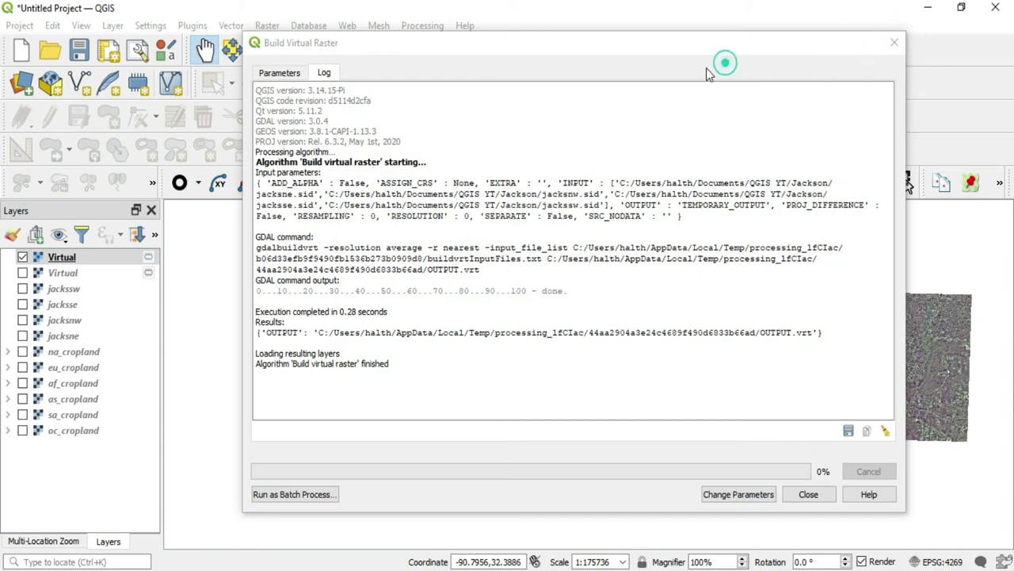
{"action": "key", "text": "Escape"}
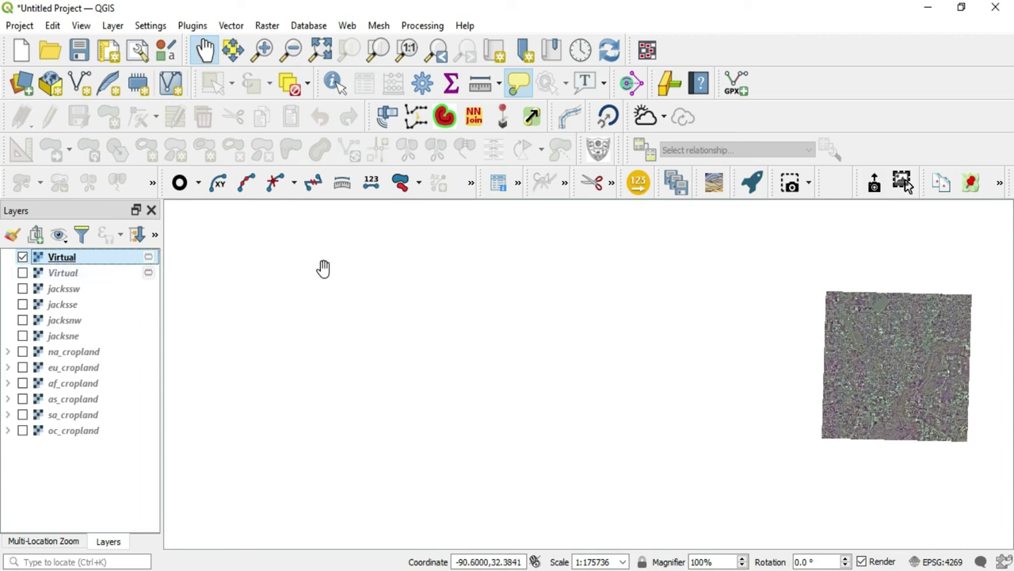
{"action": "key", "text": "space"}
{"action": "left_click", "coordinate": [292, 50]}
{"action": "left_click", "coordinate": [587, 335]}
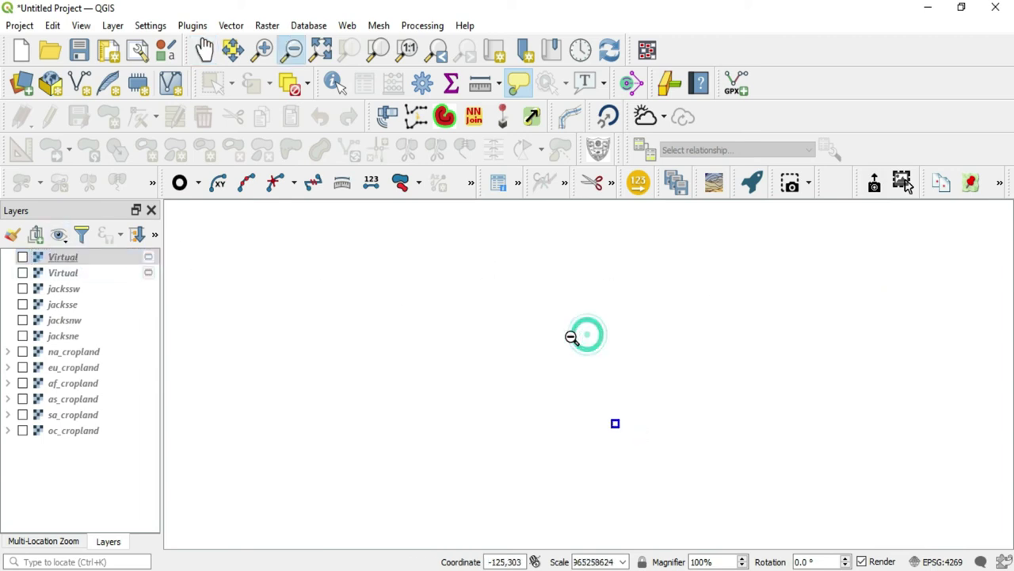
{"action": "left_click", "coordinate": [23, 352]}
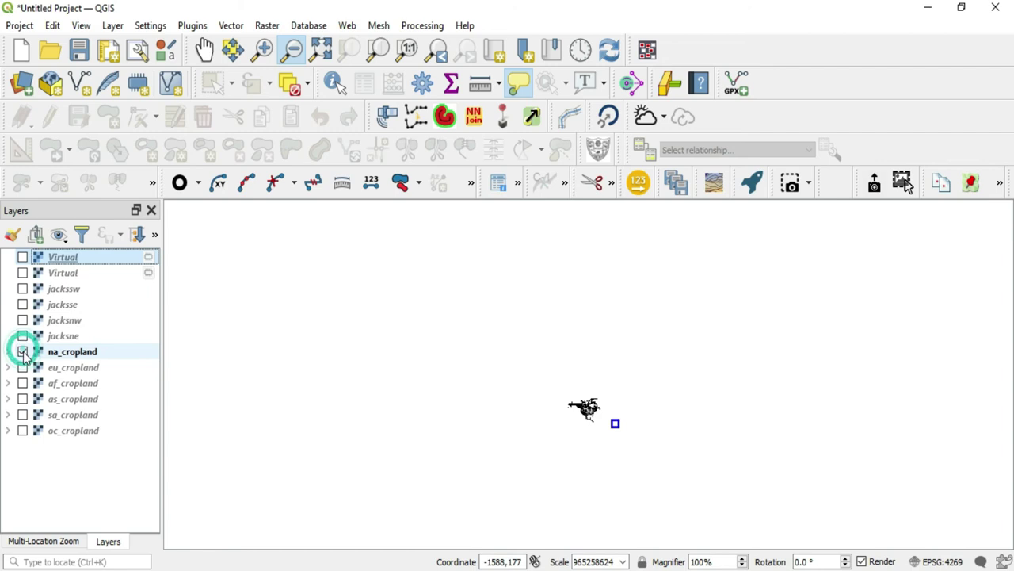
{"action": "left_click", "coordinate": [23, 368]}
{"action": "left_click", "coordinate": [23, 383]}
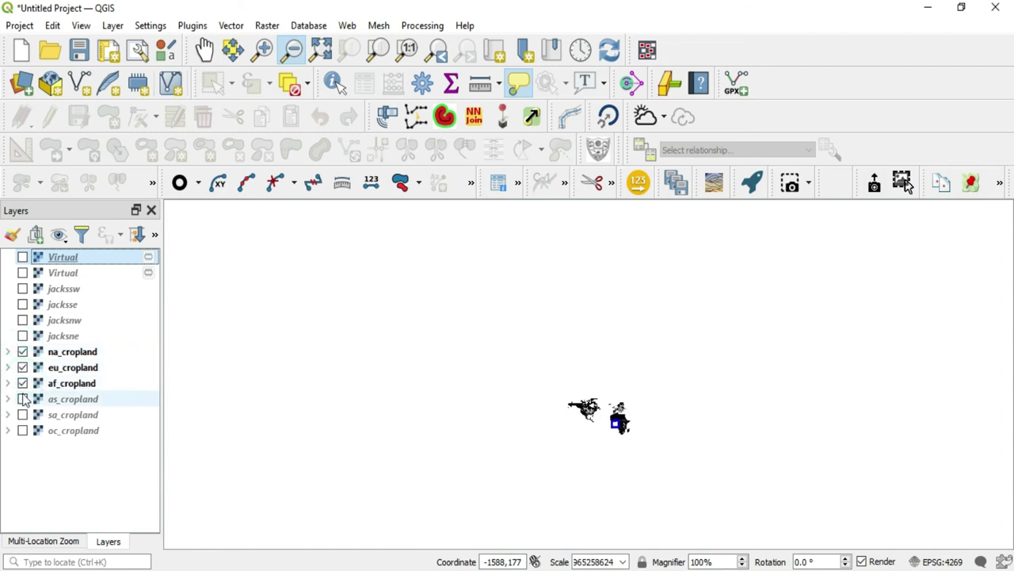
{"action": "left_click", "coordinate": [23, 399]}
{"action": "left_click", "coordinate": [23, 415]}
{"action": "left_click", "coordinate": [23, 431]}
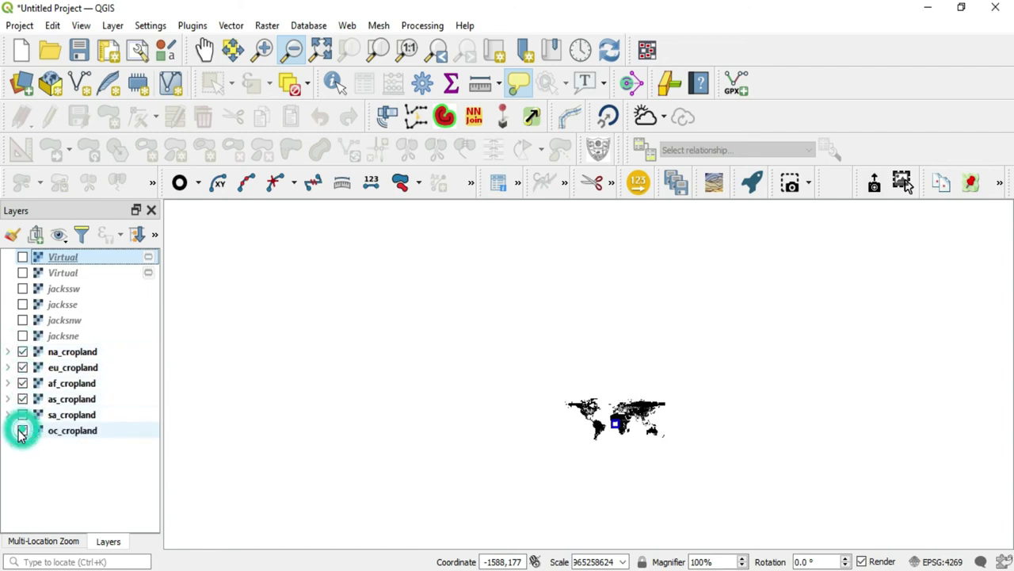
{"action": "left_click", "coordinate": [269, 53]}
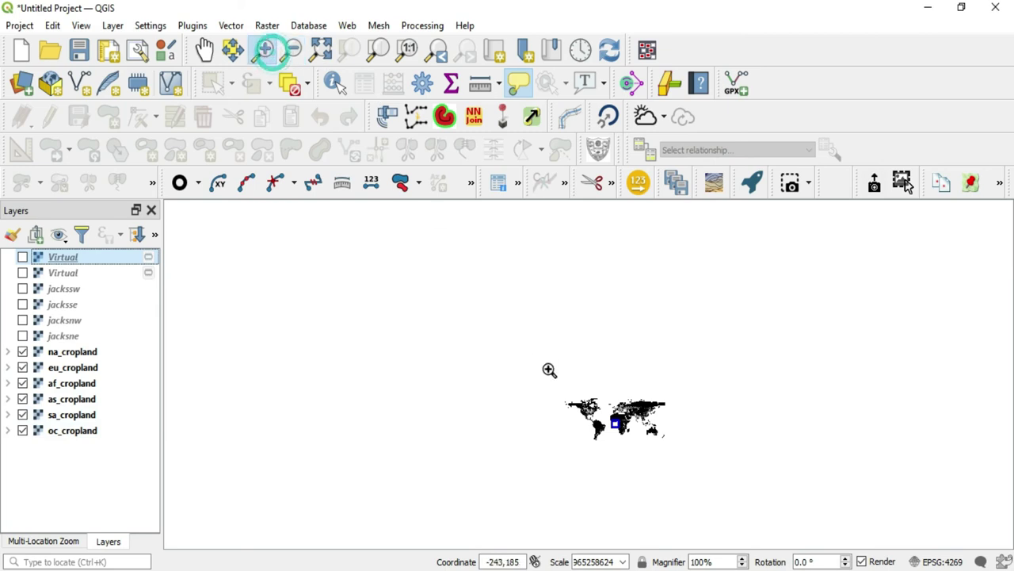
{"action": "left_click_drag", "start_coordinate": [558, 378], "coordinate": [679, 451]}
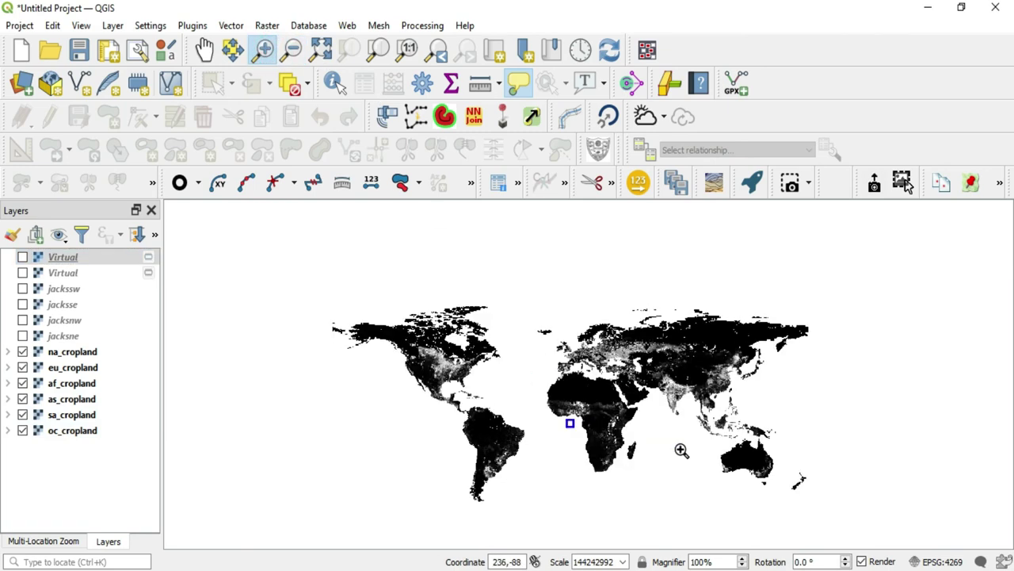
{"action": "left_click_drag", "start_coordinate": [334, 312], "coordinate": [816, 486]}
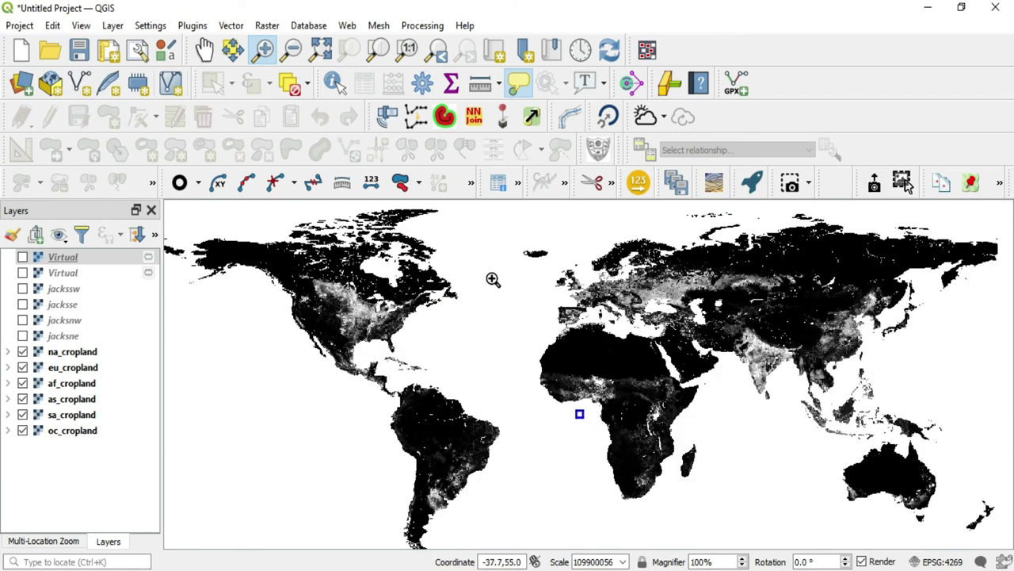
{"action": "left_click", "coordinate": [99, 352]}
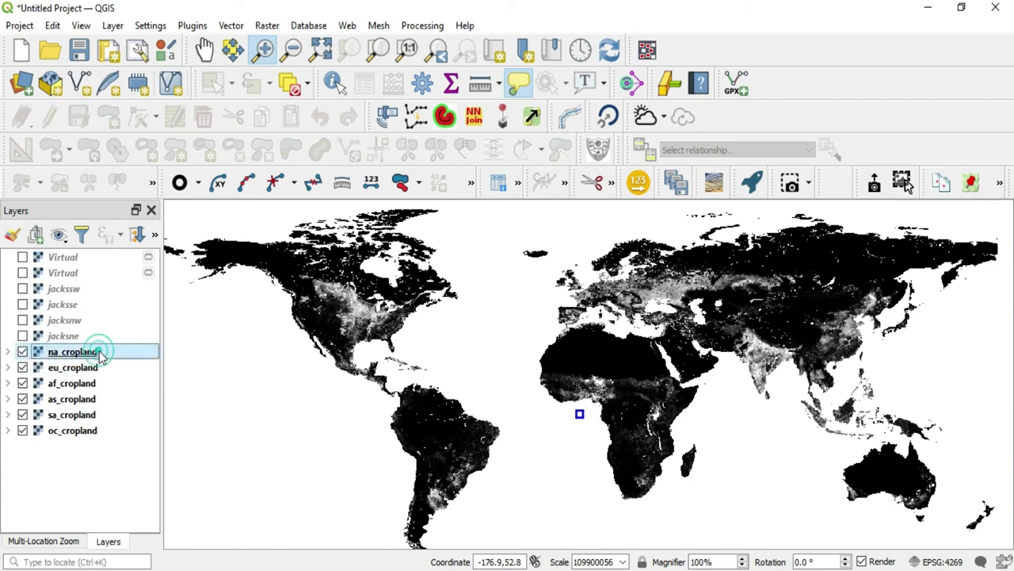
{"action": "left_click", "coordinate": [98, 367]}
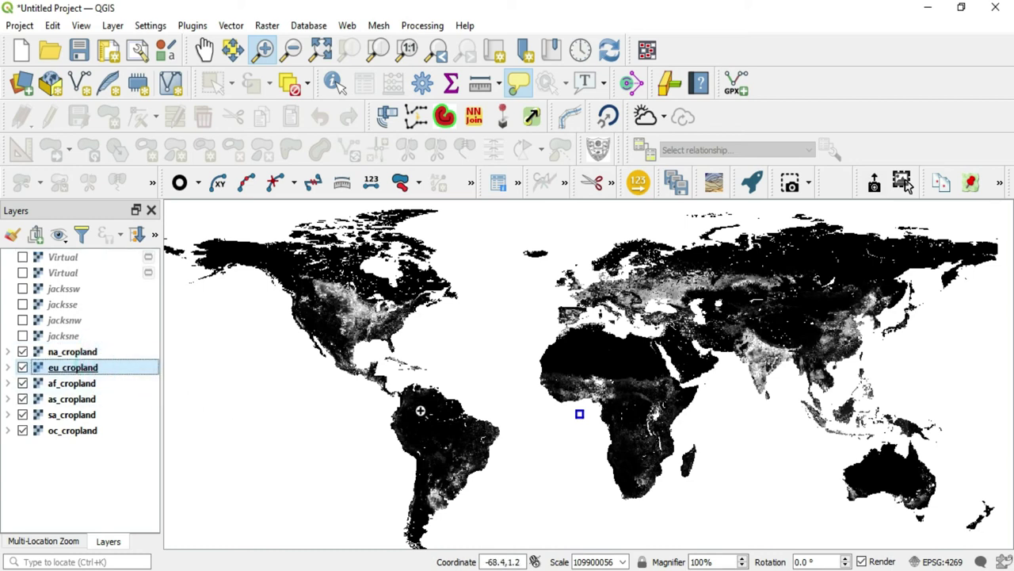
{"action": "left_click", "coordinate": [22, 351]}
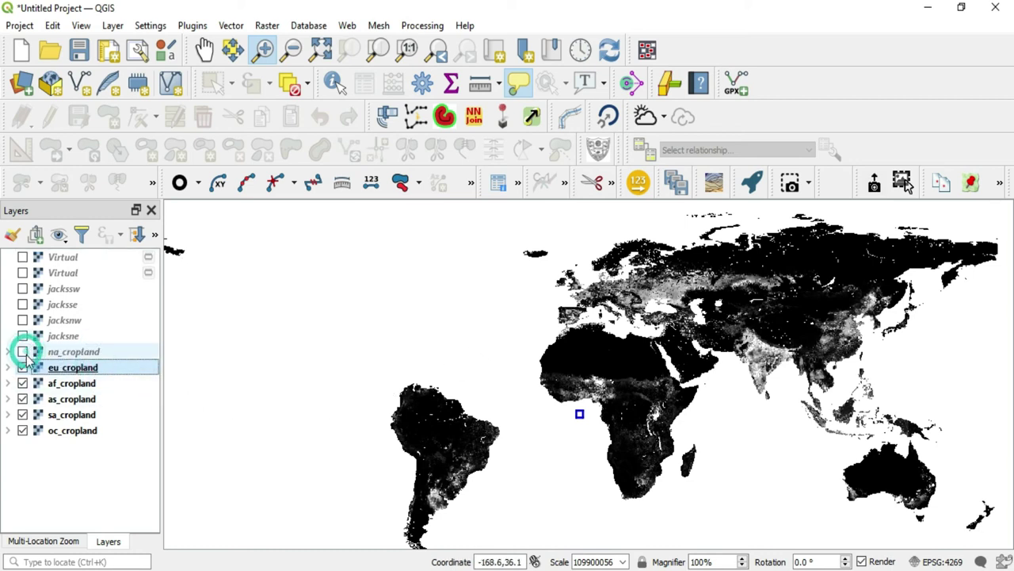
{"action": "left_click", "coordinate": [22, 367]}
{"action": "left_click", "coordinate": [22, 385]}
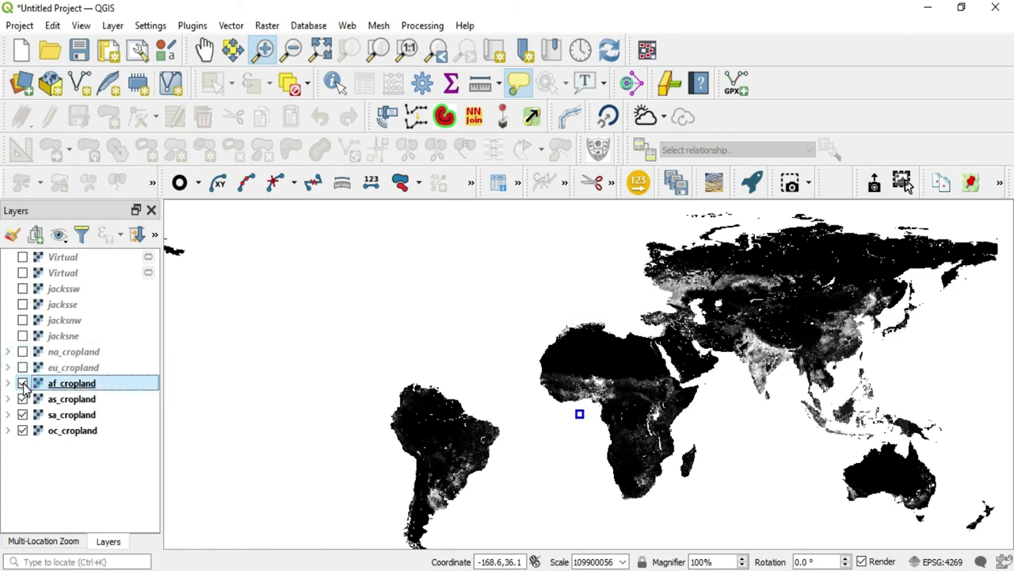
{"action": "left_click", "coordinate": [22, 384]}
{"action": "left_click", "coordinate": [22, 384]}
{"action": "left_click", "coordinate": [22, 368]}
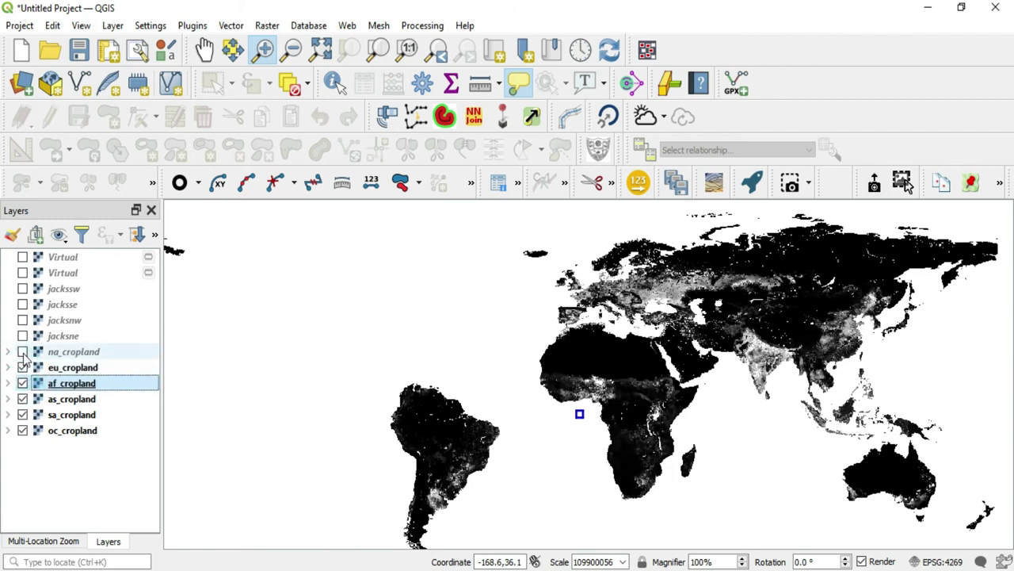
{"action": "left_click", "coordinate": [22, 351]}
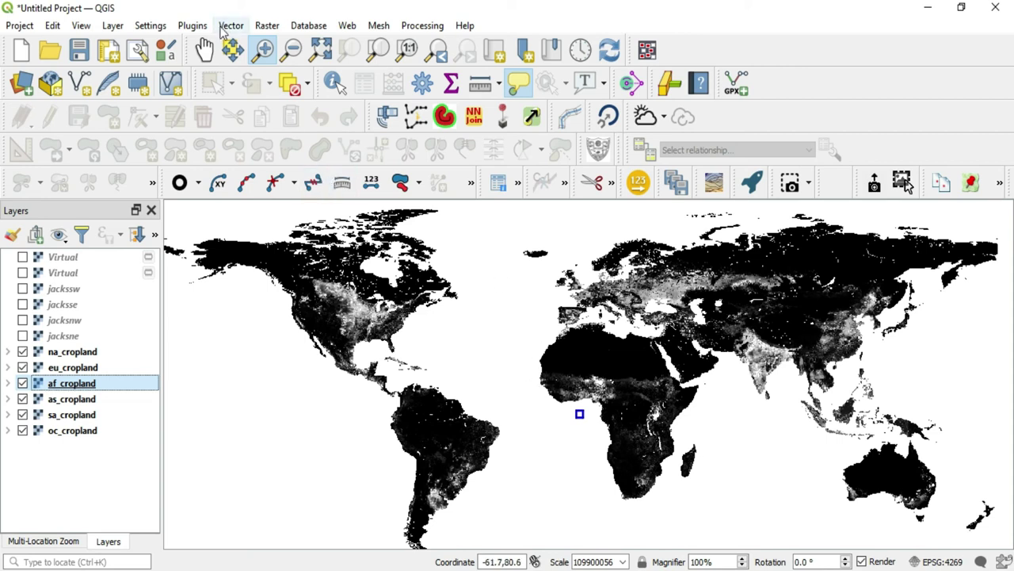
- Open Build Virtual Raster from Raster > Miscellaneous and move its window up and right
{"action": "left_click", "coordinate": [267, 26]}
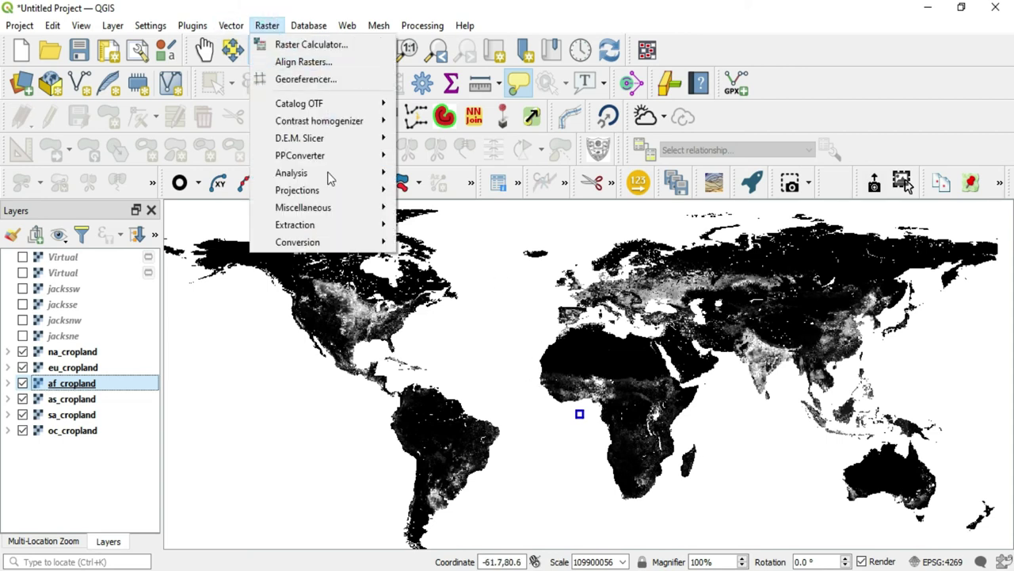
{"action": "mouse_move", "coordinate": [344, 205]}
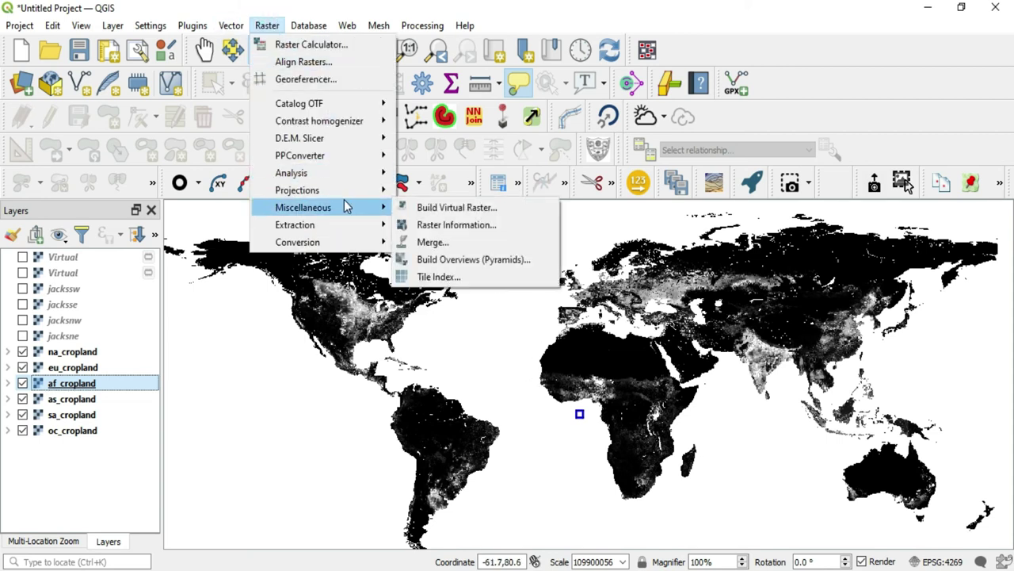
{"action": "left_click", "coordinate": [480, 207]}
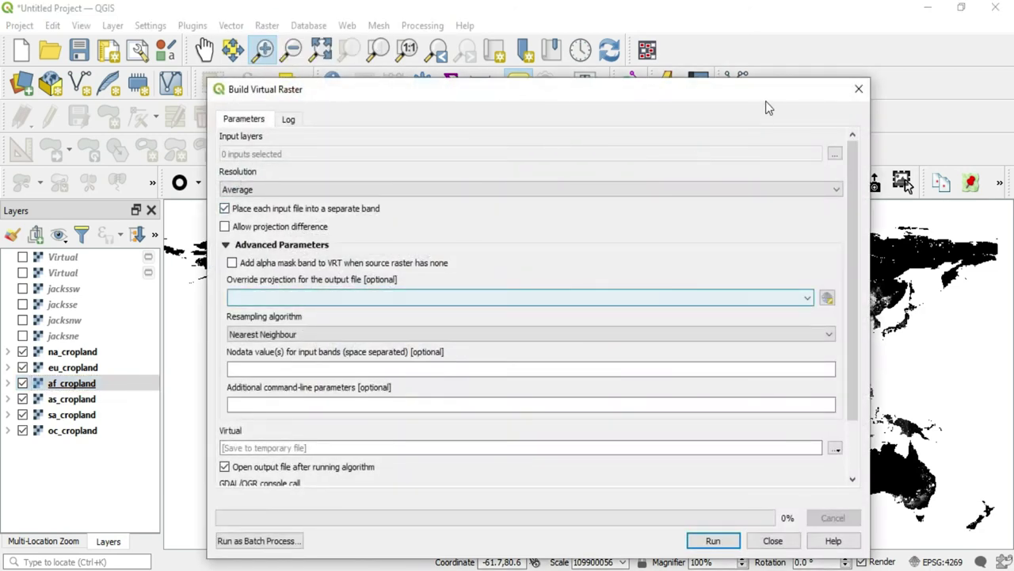
{"action": "left_click_drag", "start_coordinate": [756, 93], "coordinate": [825, 46]}
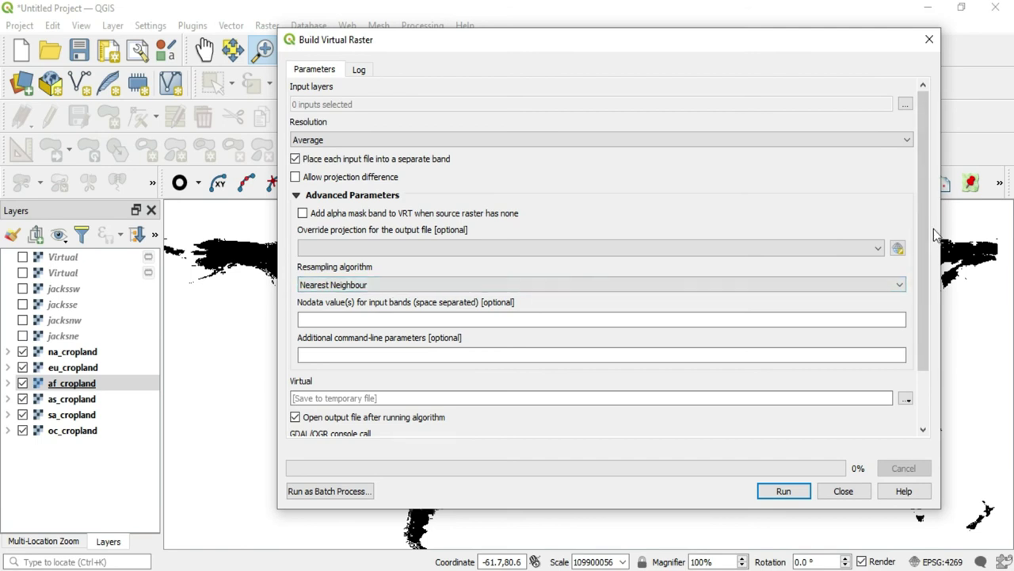
{"action": "mouse_move", "coordinate": [926, 227]}
{"action": "left_mouse_down"}
{"action": "mouse_move", "coordinate": [928, 291]}
{"action": "mouse_move", "coordinate": [927, 227]}
{"action": "left_mouse_up"}
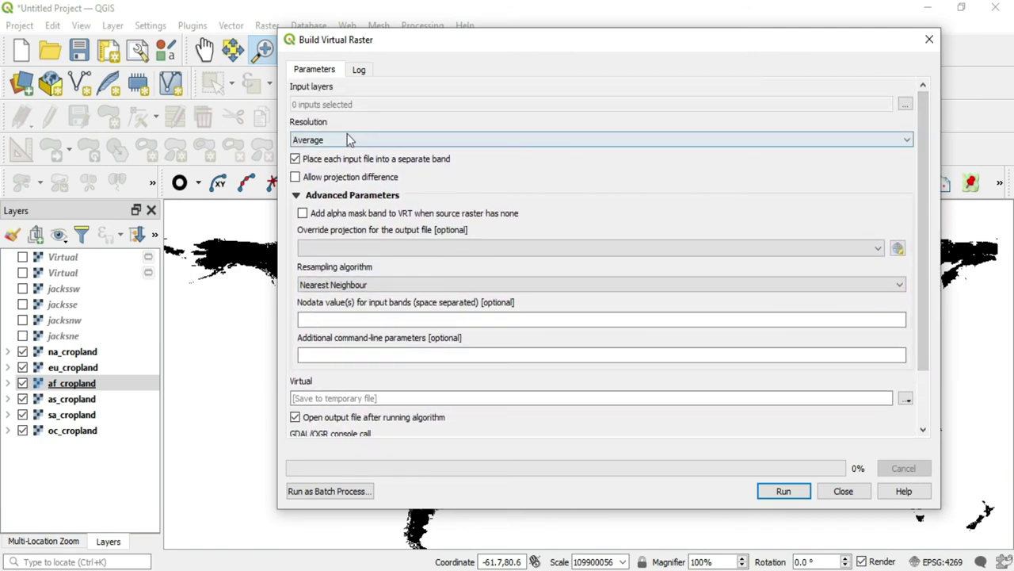
- Select af, as, eu, na, oc and sa cropland as the mosaic's input layers
{"action": "left_click", "coordinate": [905, 106]}
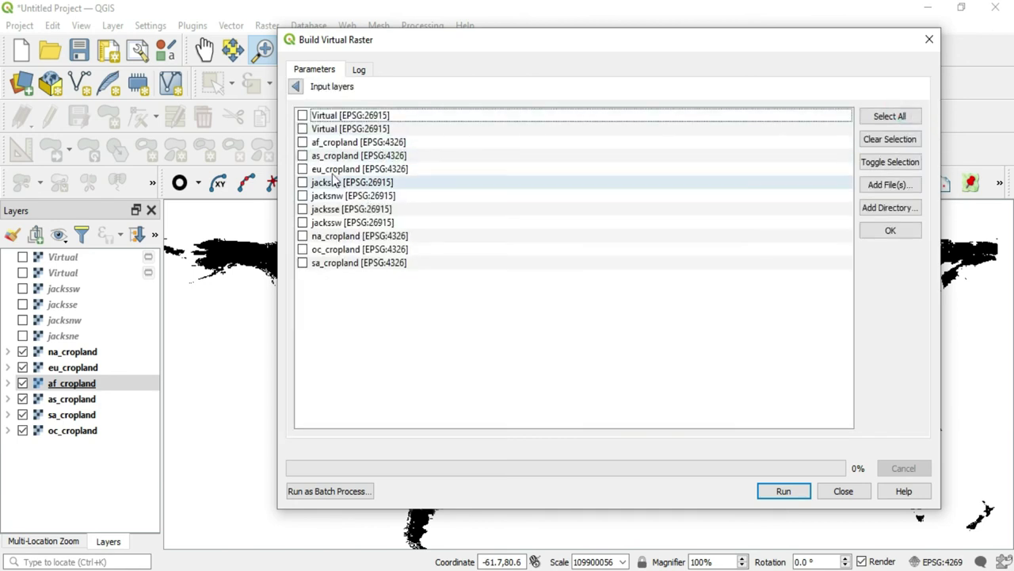
{"action": "left_click", "coordinate": [302, 142]}
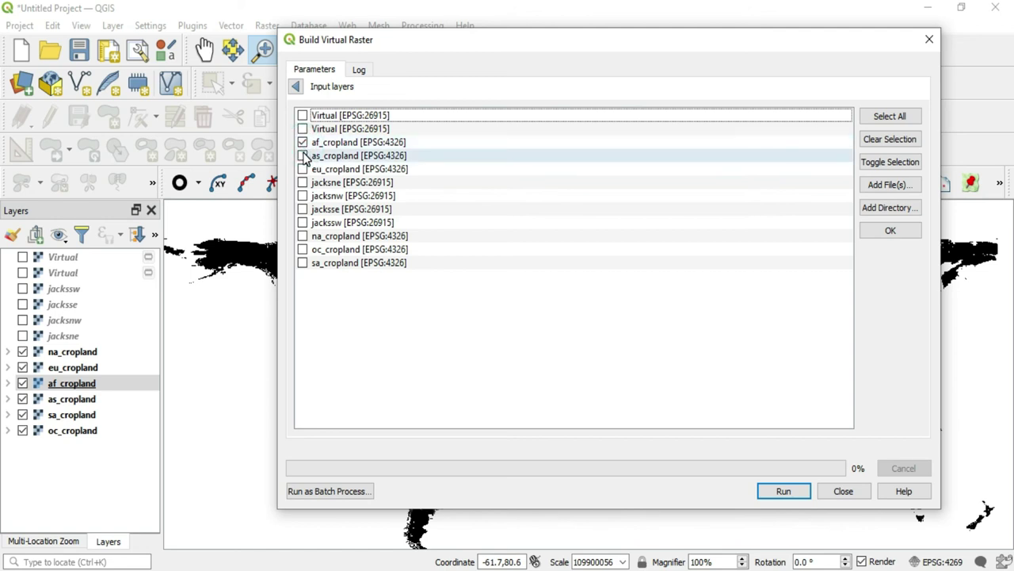
{"action": "left_click", "coordinate": [303, 156]}
{"action": "left_click", "coordinate": [301, 169]}
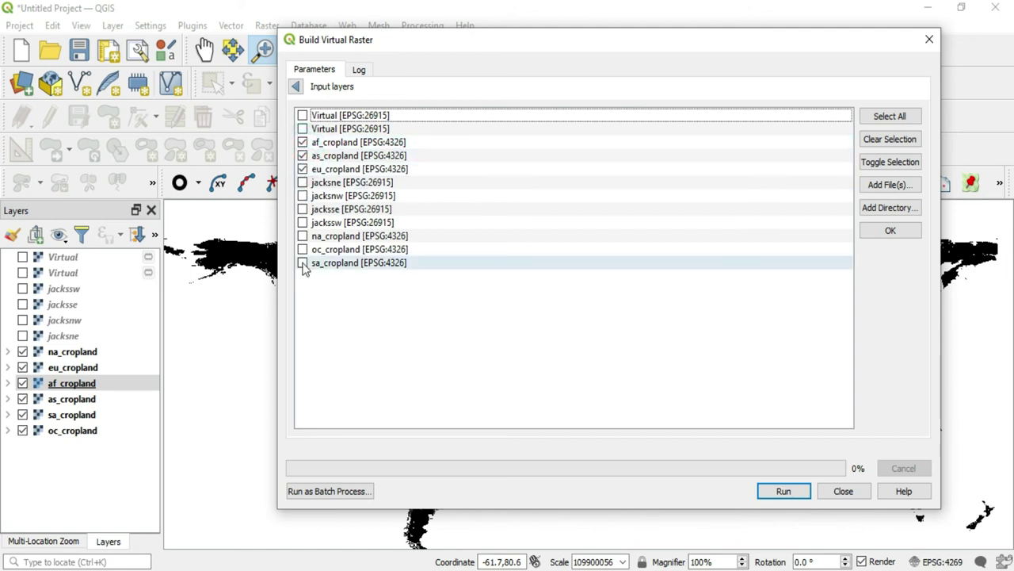
{"action": "left_click", "coordinate": [301, 236]}
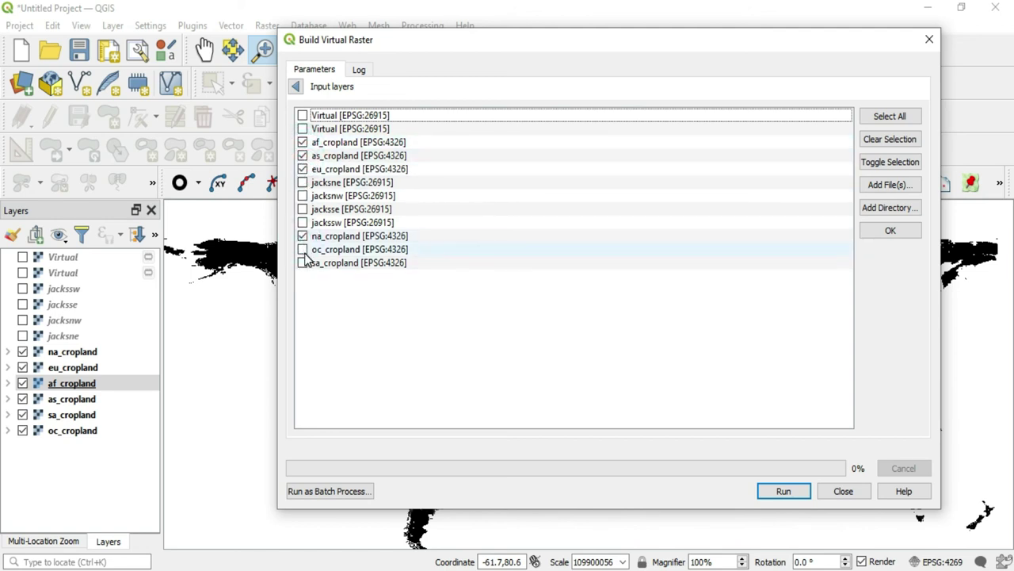
{"action": "left_click", "coordinate": [303, 250]}
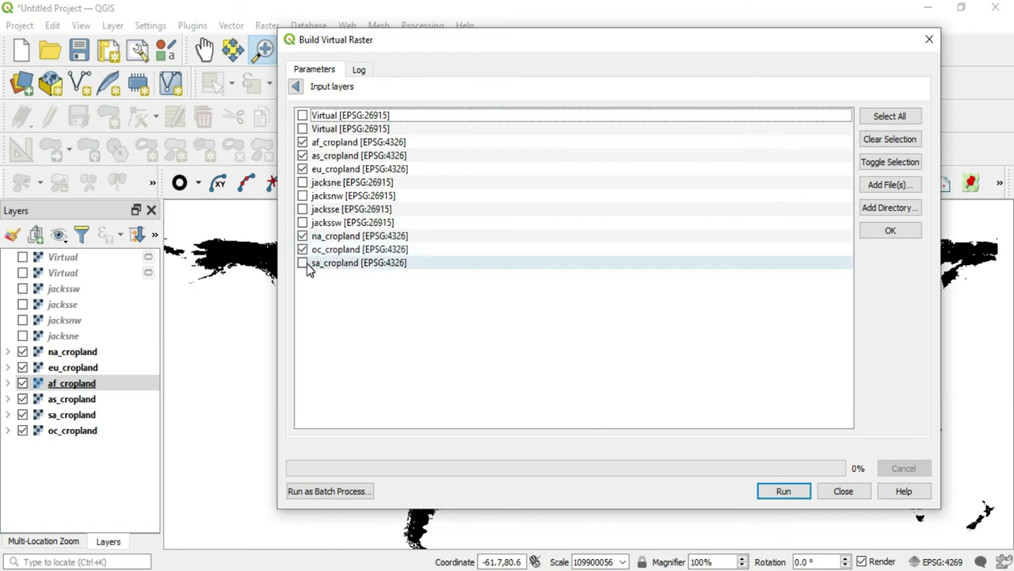
{"action": "left_click", "coordinate": [303, 263]}
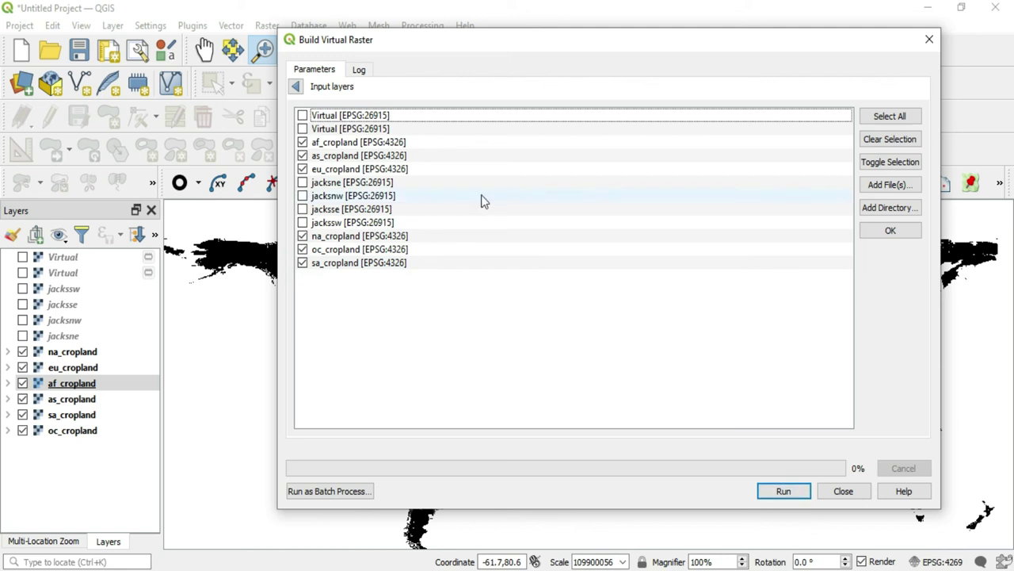
{"action": "left_click", "coordinate": [295, 87]}
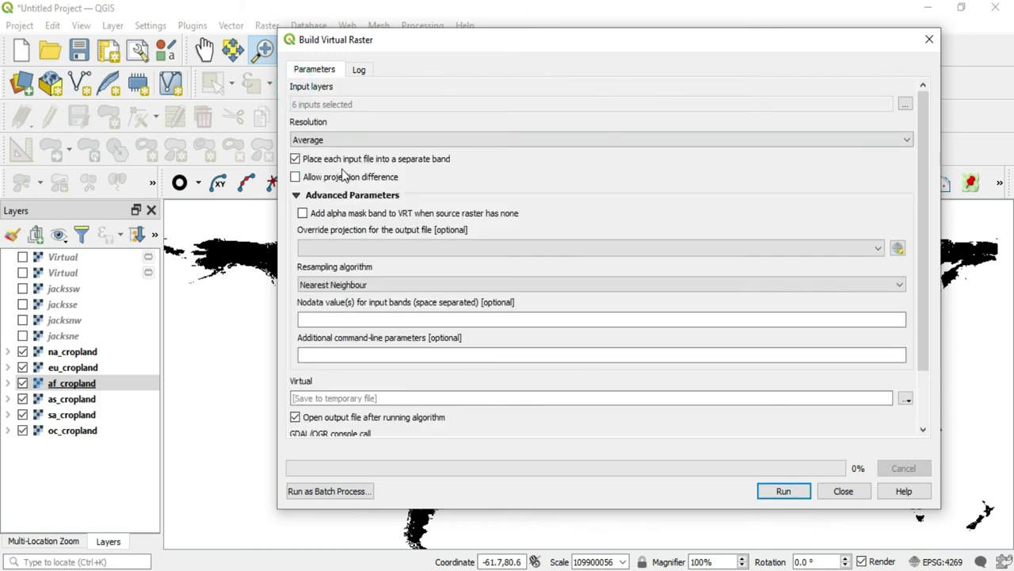
- Turn off 'Place each input file into a separate band', build the mosaic, and close the tool
{"action": "left_click", "coordinate": [295, 160]}
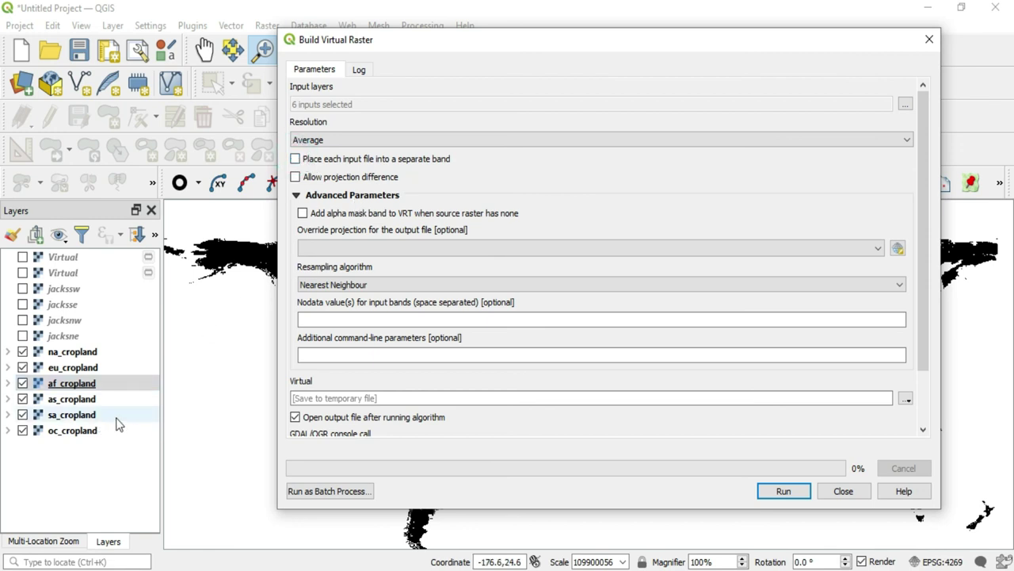
{"action": "left_click", "coordinate": [785, 491]}
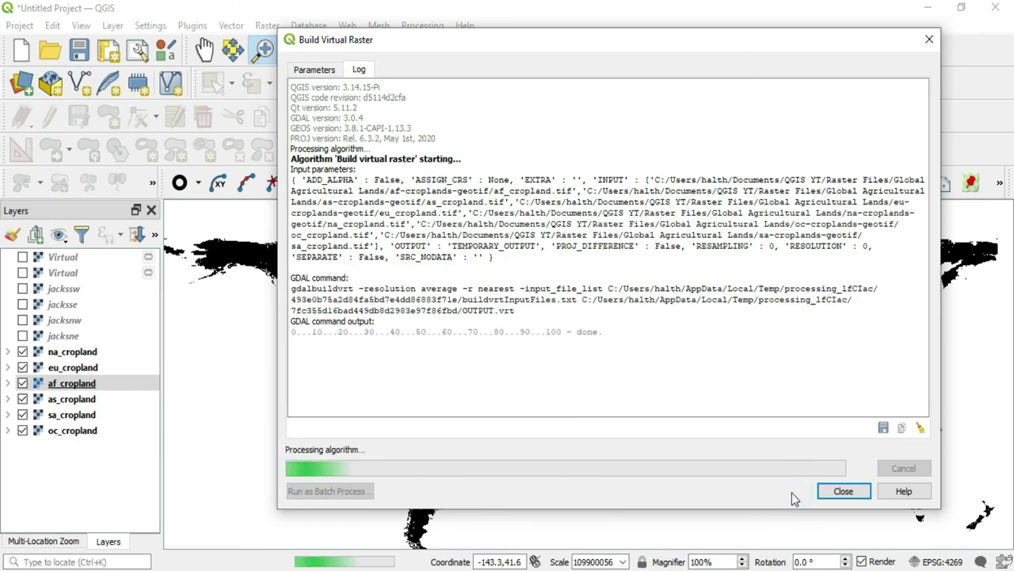
{"action": "left_click", "coordinate": [928, 39]}
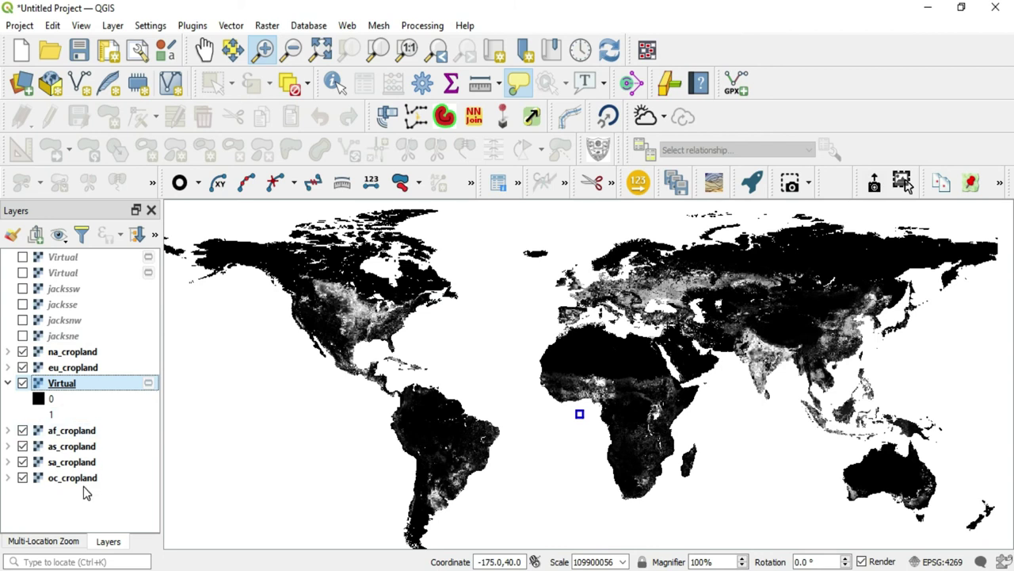
- Hide the Virtual layer and the six North America, Europe, Africa, Asia, South America and Oceania cropland layers
{"action": "left_click", "coordinate": [23, 383]}
{"action": "left_click", "coordinate": [23, 351]}
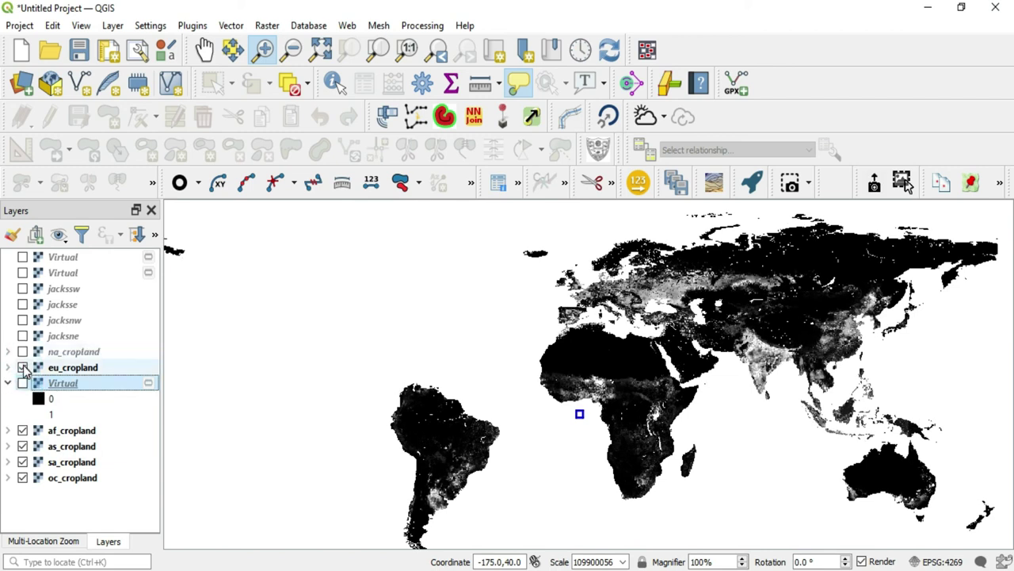
{"action": "left_click", "coordinate": [23, 368]}
{"action": "left_click", "coordinate": [23, 430]}
{"action": "left_click", "coordinate": [23, 446]}
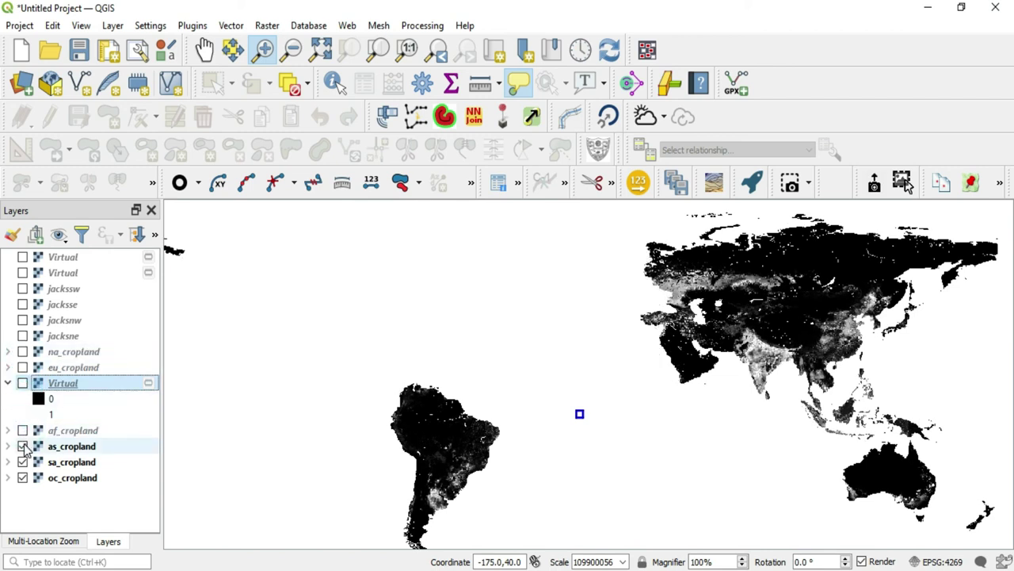
{"action": "left_click", "coordinate": [23, 462]}
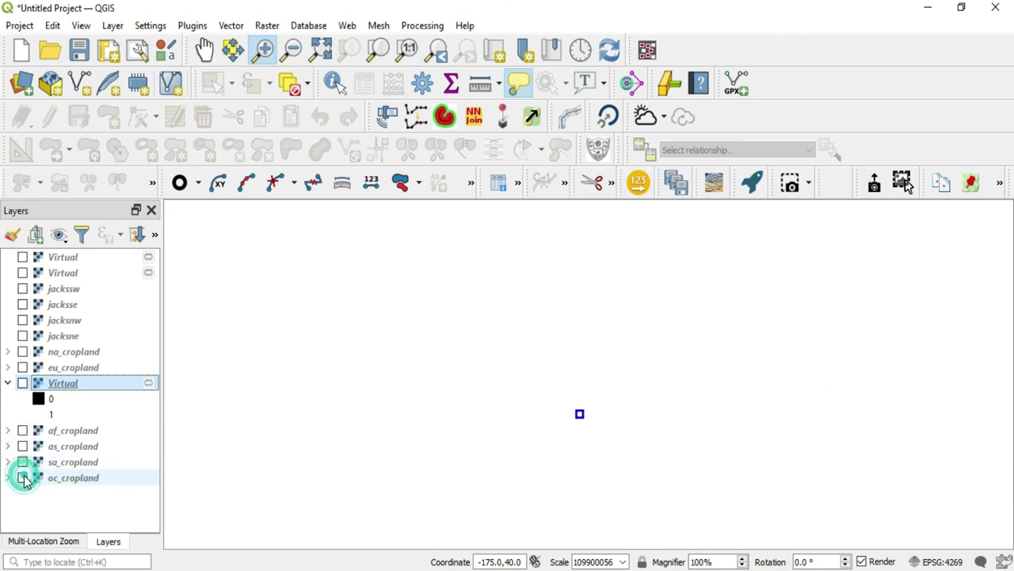
{"action": "left_click", "coordinate": [23, 478]}
- Toggle the Virtual mosaic on and off to compare, leaving it as the only visible layer
{"action": "left_click", "coordinate": [23, 383]}
{"action": "left_click", "coordinate": [23, 382]}
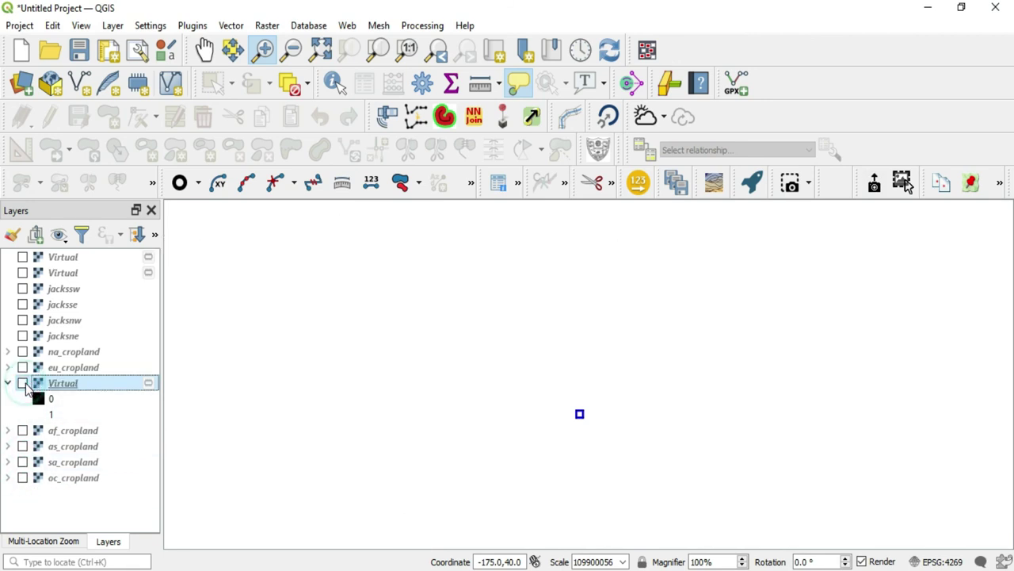
{"action": "left_click", "coordinate": [23, 383]}
{"action": "left_click", "coordinate": [23, 383]}
{"action": "left_click", "coordinate": [23, 383]}
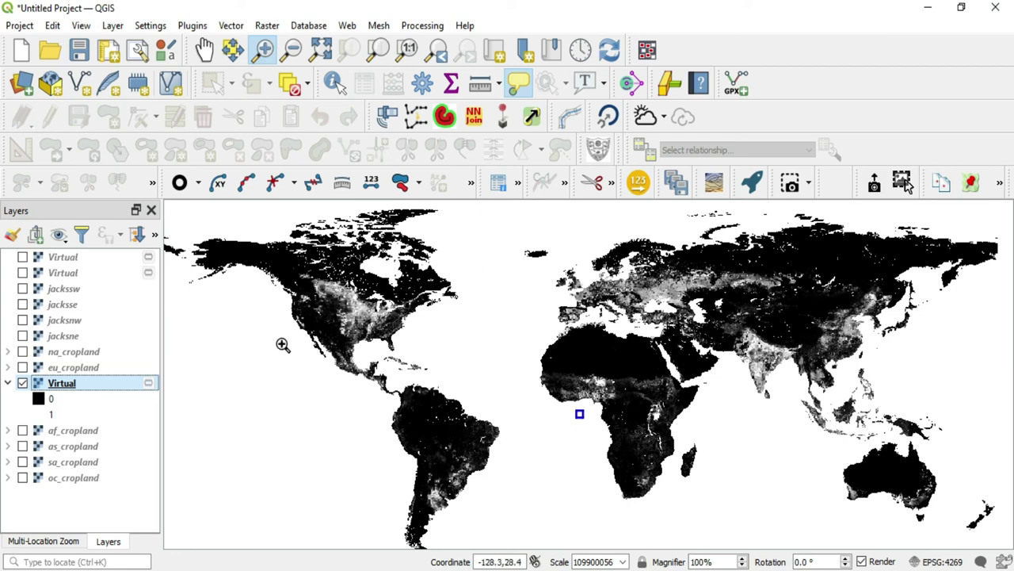
{"action": "double_click", "coordinate": [87, 384]}
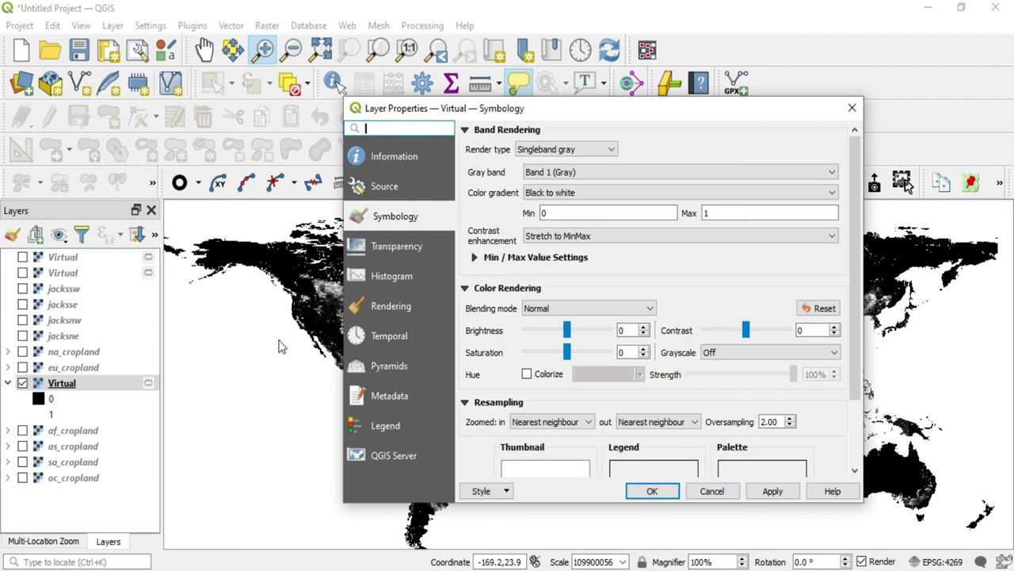
{"action": "left_click", "coordinate": [858, 111]}
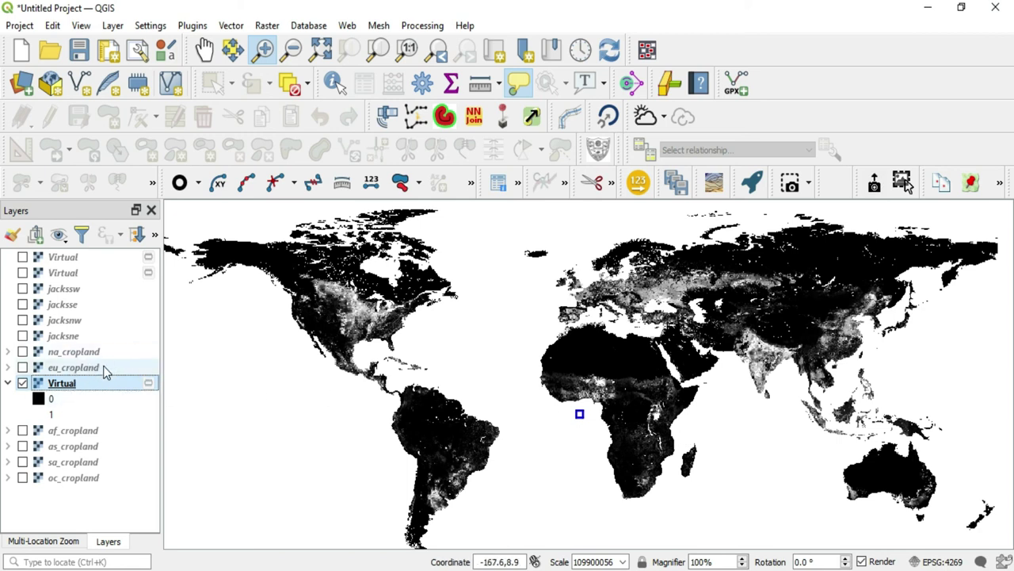
{"action": "mouse_move", "coordinate": [104, 371]}
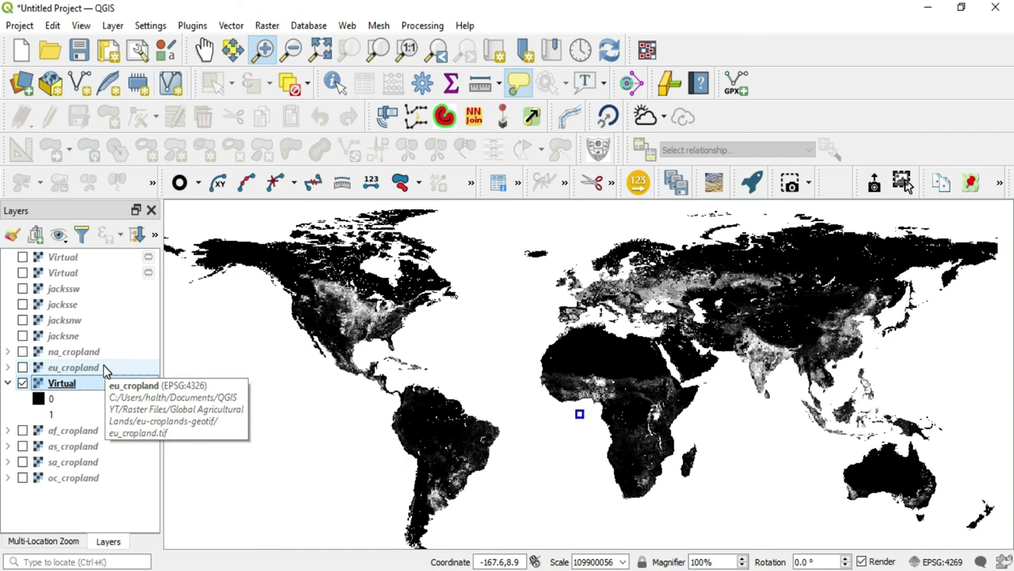